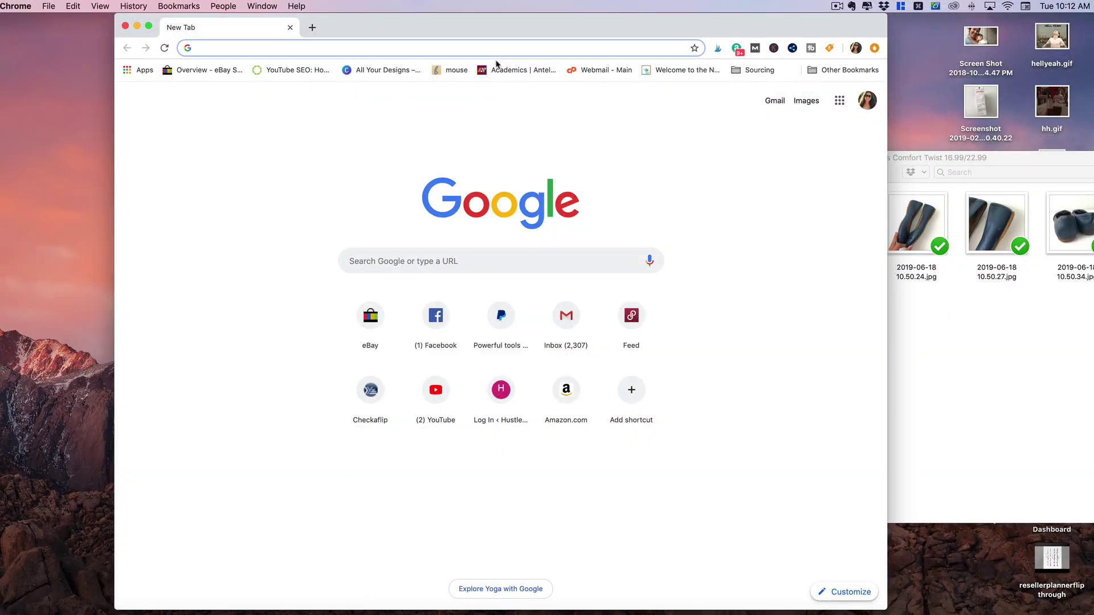
Load mercari.com in the new Chrome tab.
text(mercari.co)
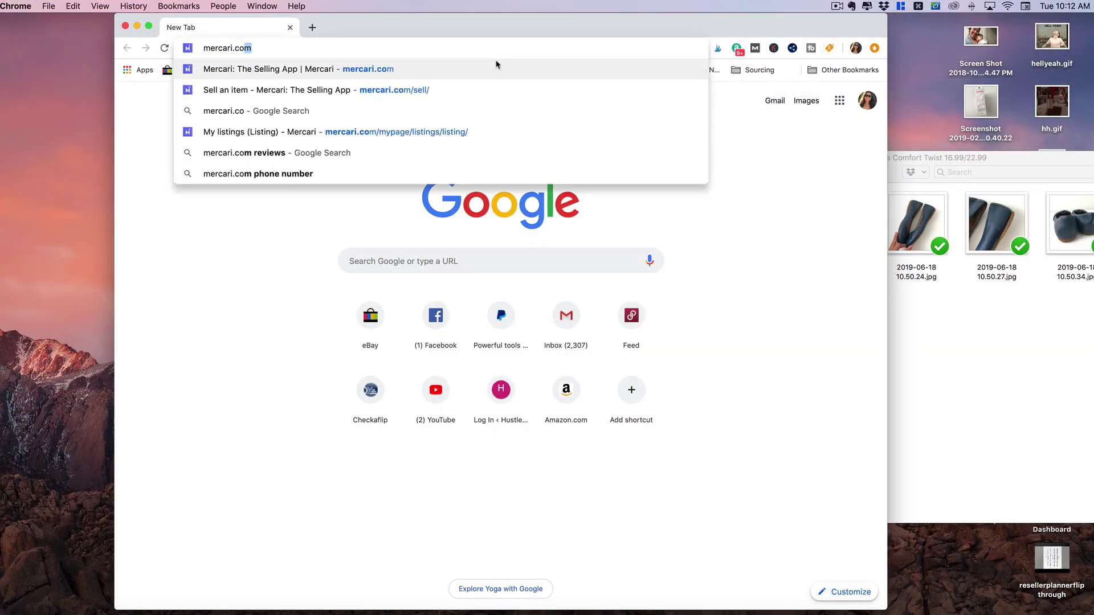
key(Return)
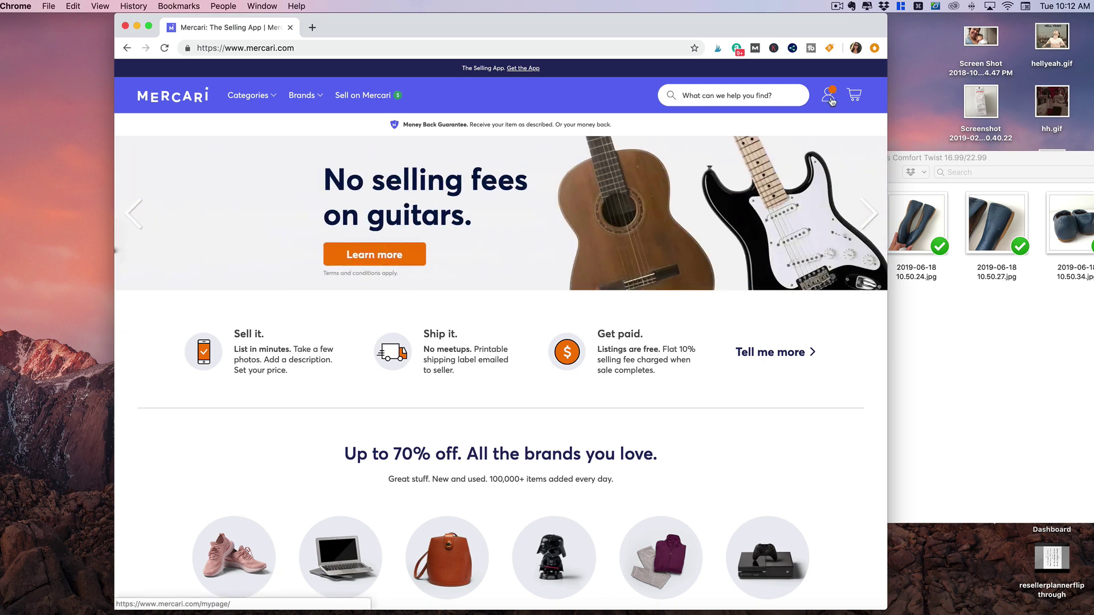
Start a new Sell listing and upload the eight navy ballet flat photos from Finder.
mouse_move(831, 100)
click(780, 199)
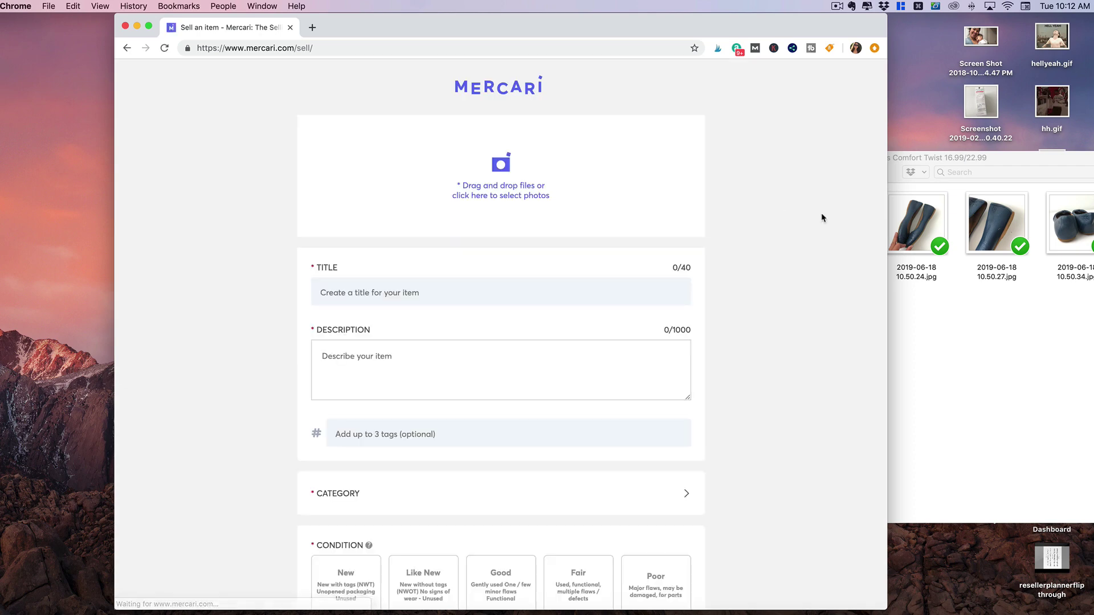
click(1054, 339)
drag(1087, 327, 638, 185)
drag(761, 231, 470, 174)
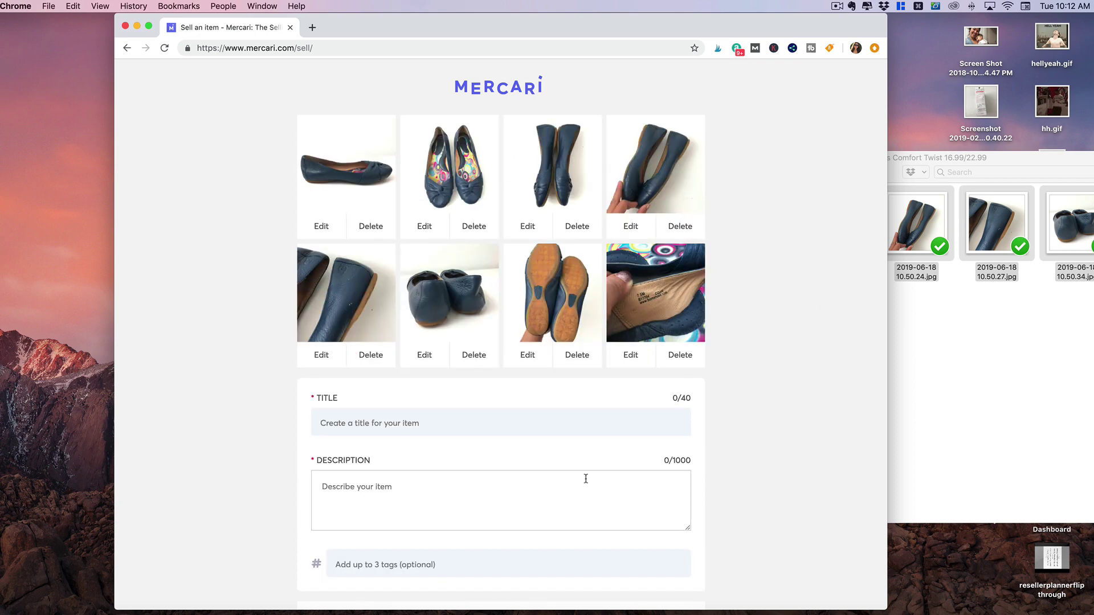
Enter the title 'Born Navy Blue Leather Ballet Flats', correcting the mistyped word.
click(544, 415)
text(Born Navy Blue IE)
text(ather)
key(BackSpace)
key(BackSpace)
key(BackSpace)
key(BackSpace)
key(BackSpace)
key(BackSpace)
key(BackSpace)
key(BackSpace)
text(Leather Ballet Flat)
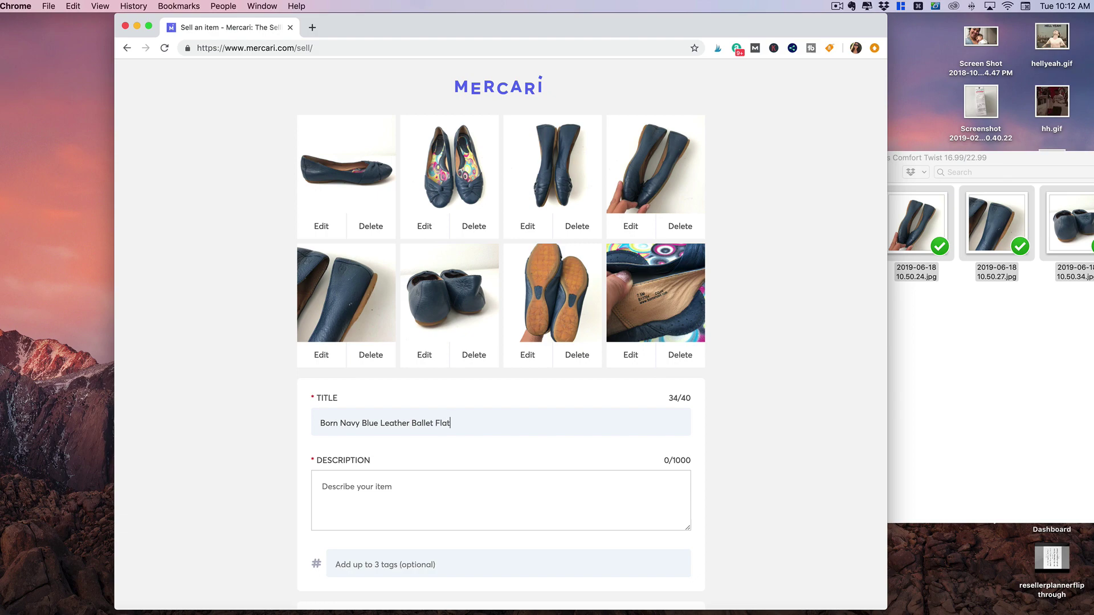
text(s)
Check the size-label photo and append 7.5 to the title, keeping it under 40 characters.
click(1025, 418)
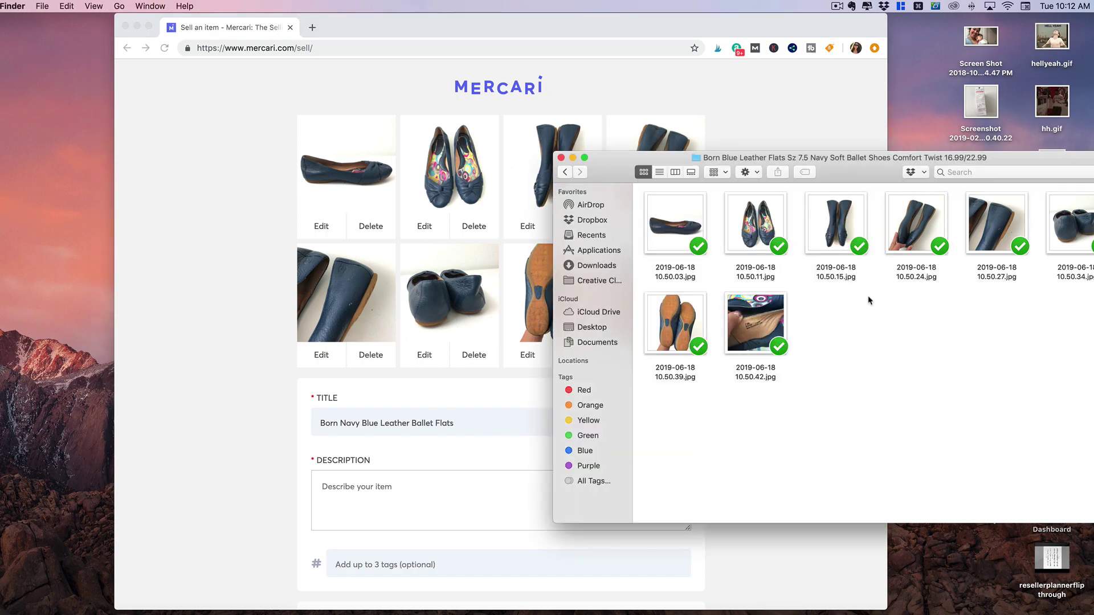
click(755, 322)
key(space)
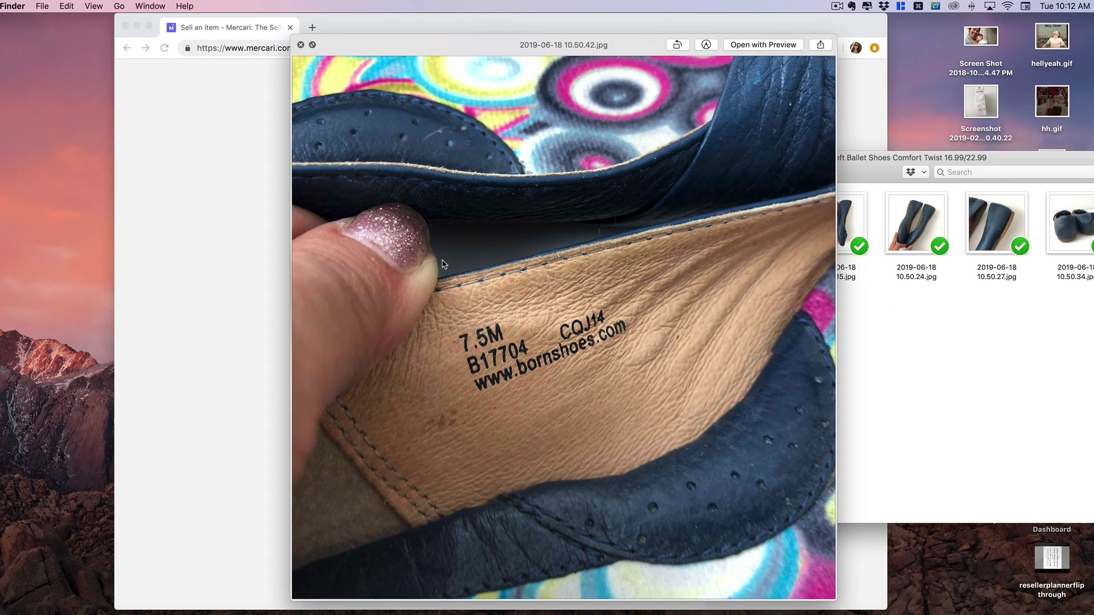
click(301, 45)
click(498, 421)
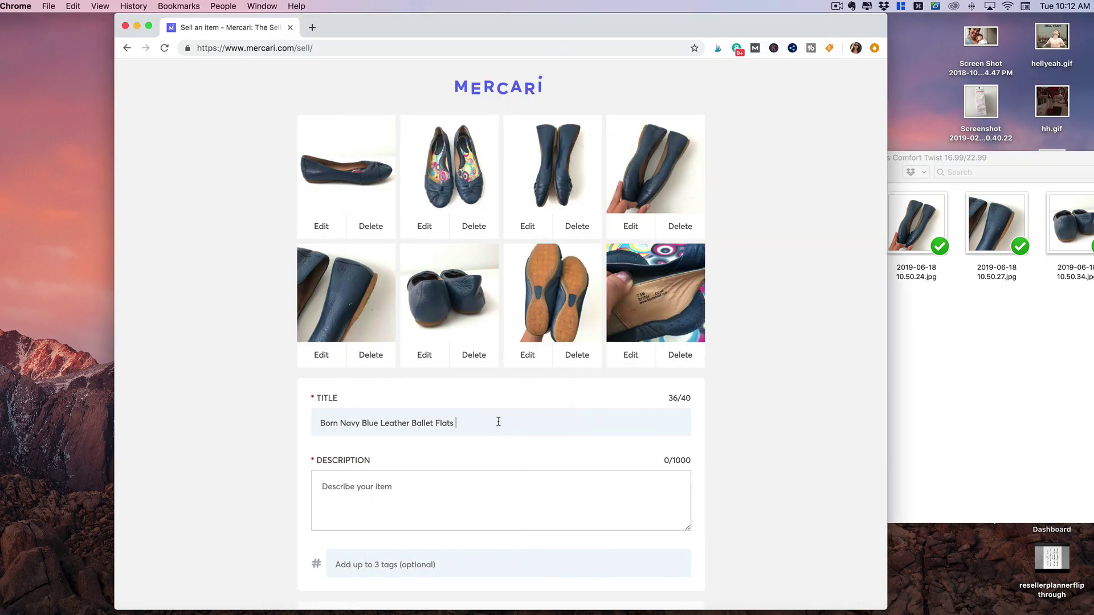
text(Sz 7.5)
key(Left)
key(Left)
key(Left)
key(BackSpace)
key(BackSpace)
key(BackSpace)
click(512, 493)
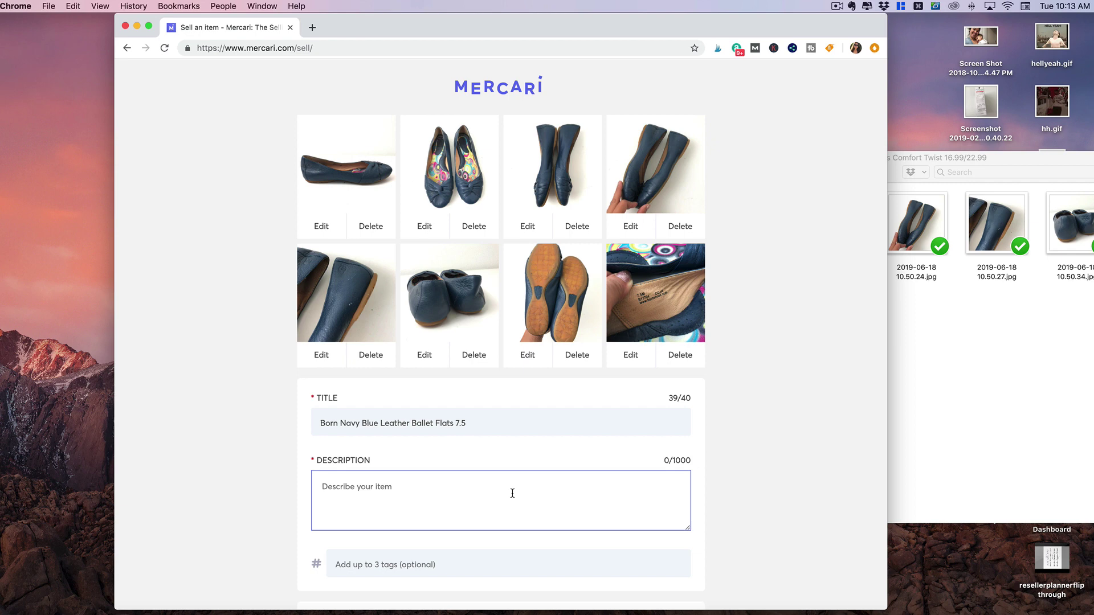
Write the description 'Great condition, no flaws. Normal signs of wear.' with 'Size 7.5 Womens' below.
text(T)
key(BackSpace)
text(Great condition, no flaws. Normal signs of wear.)
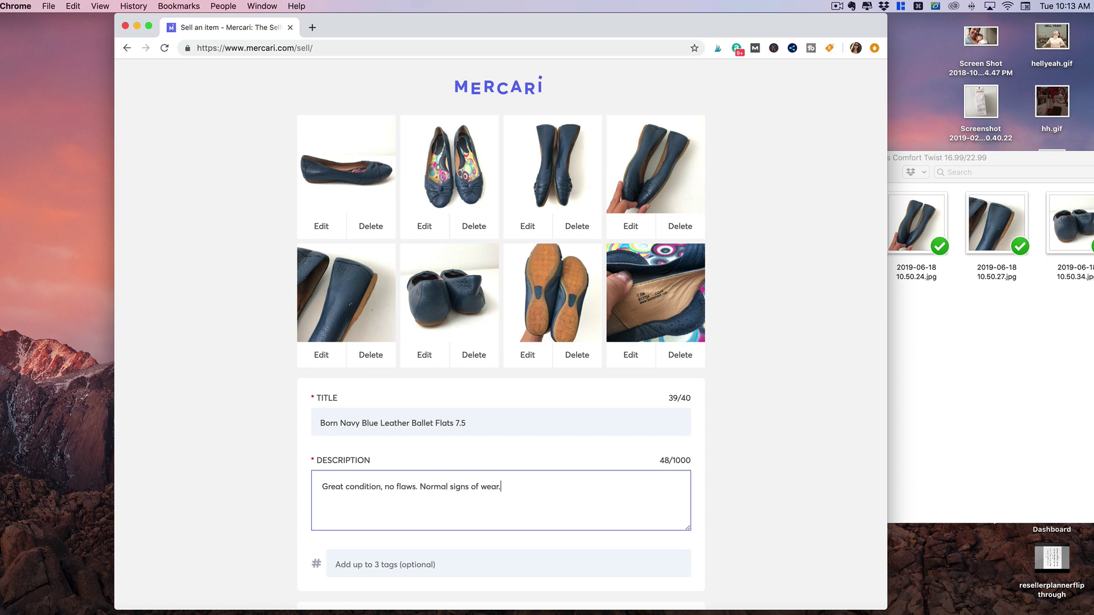
key(Return)
key(Return)
text(Size 7.5 Womens)
Add the tags #bornshoes, #flats and #leatherflats.
scroll(531, 483, down, 3)
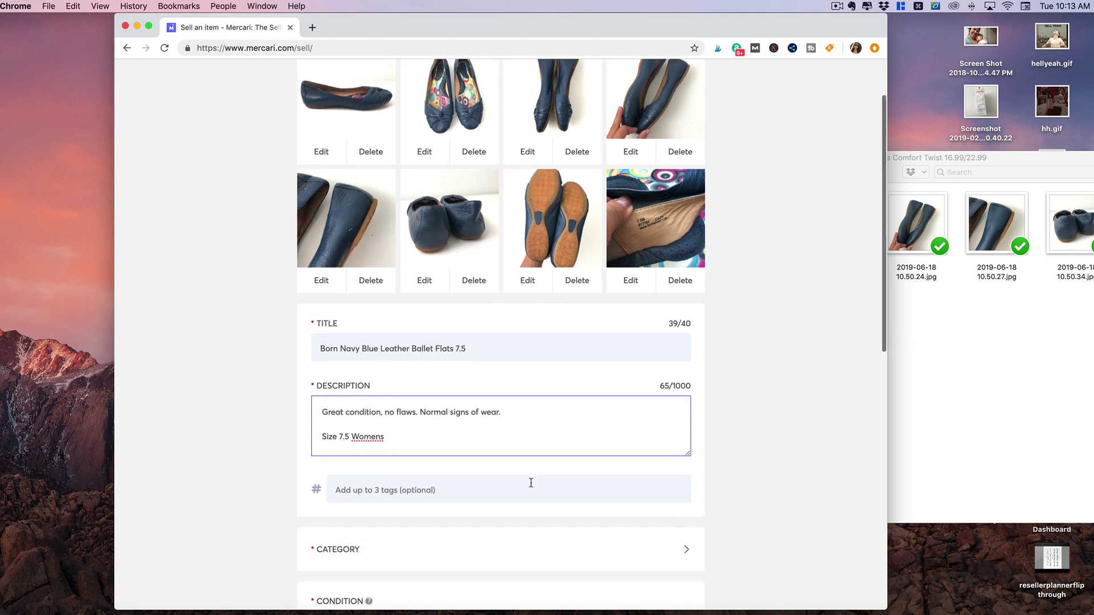
click(531, 483)
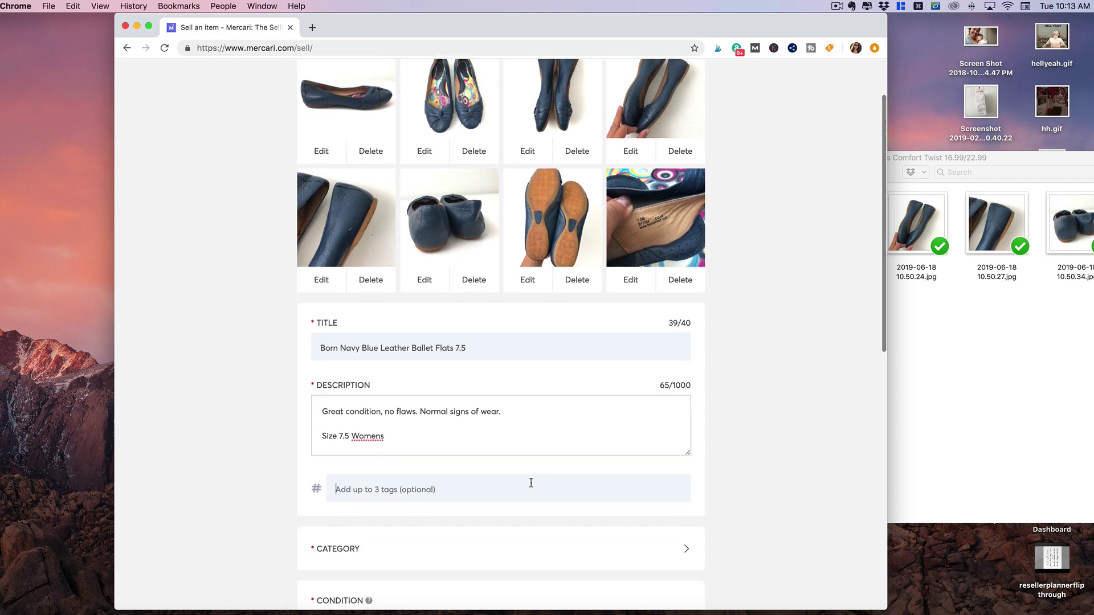
text(#born)
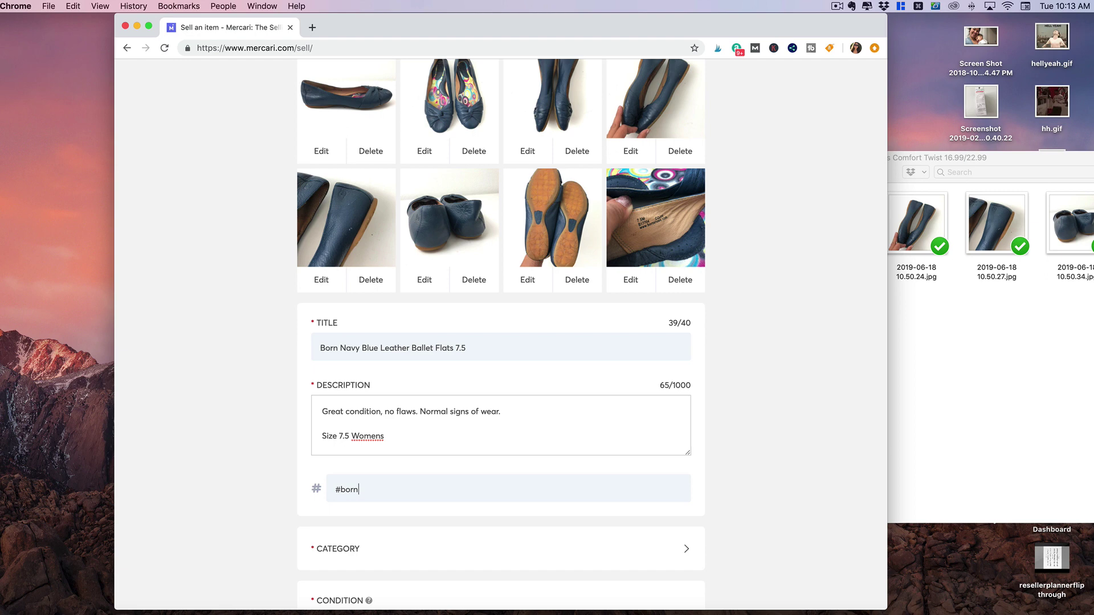
text(shoes #flats #leatherflats)
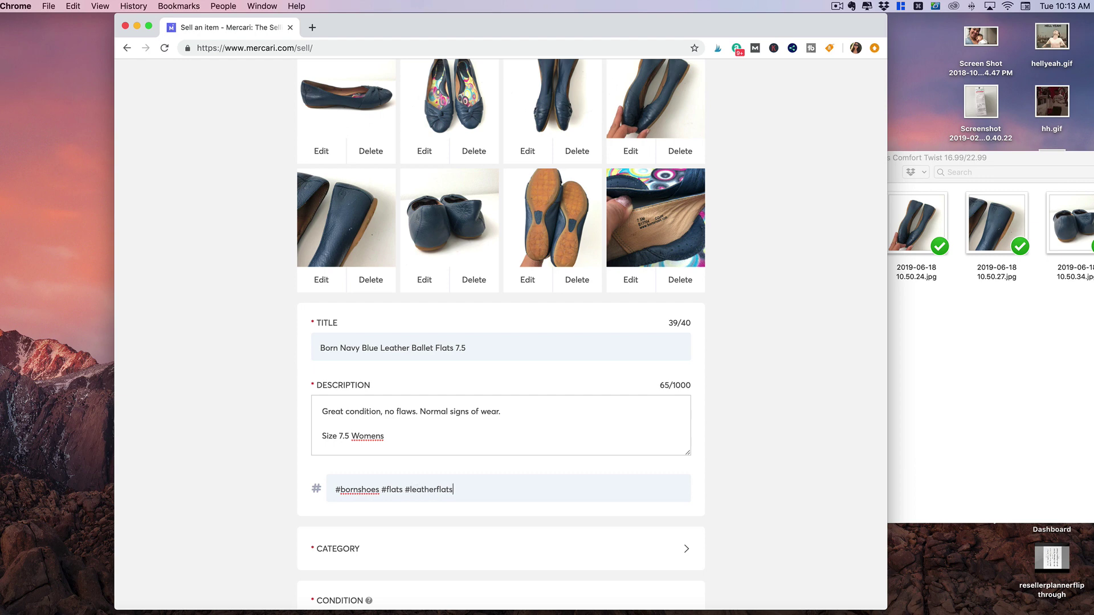
scroll(462, 413, down, 3)
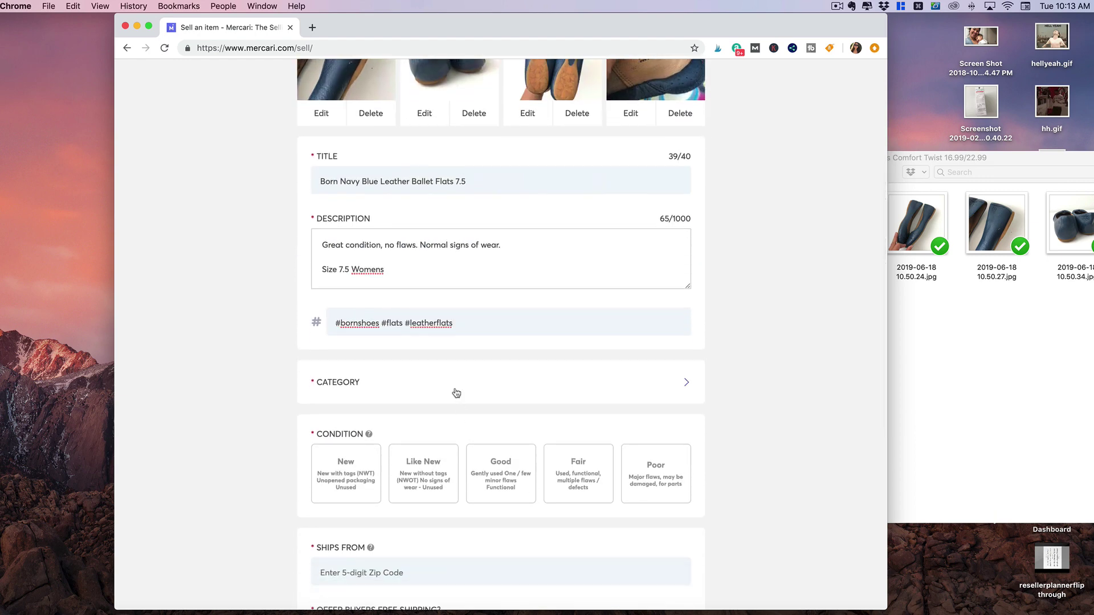
Set the category to Flats, size to 7.5 (38), and brand to Born.
click(455, 390)
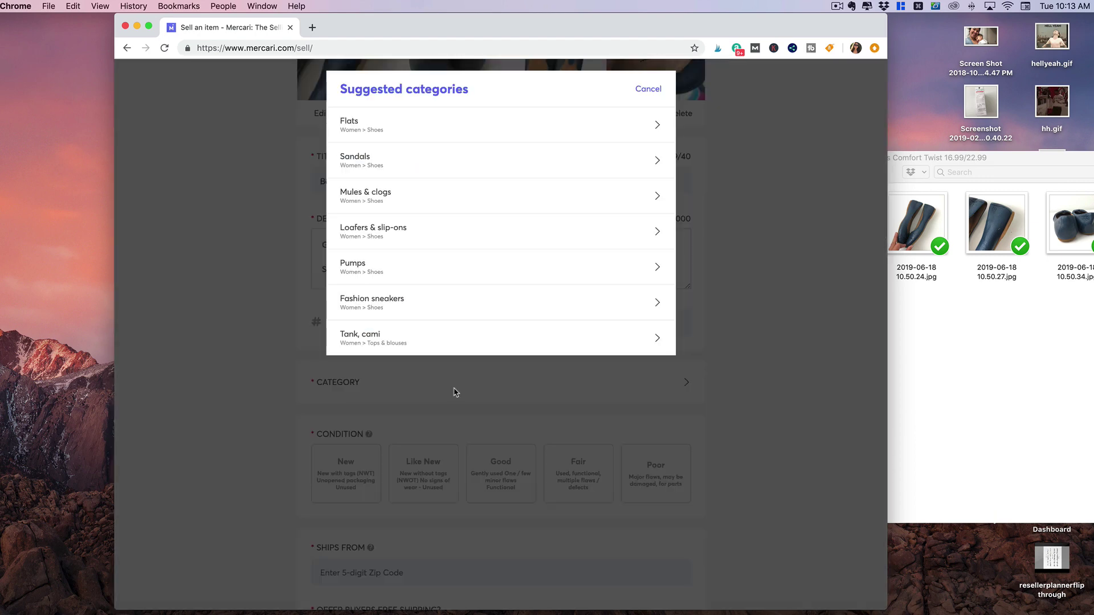
click(420, 134)
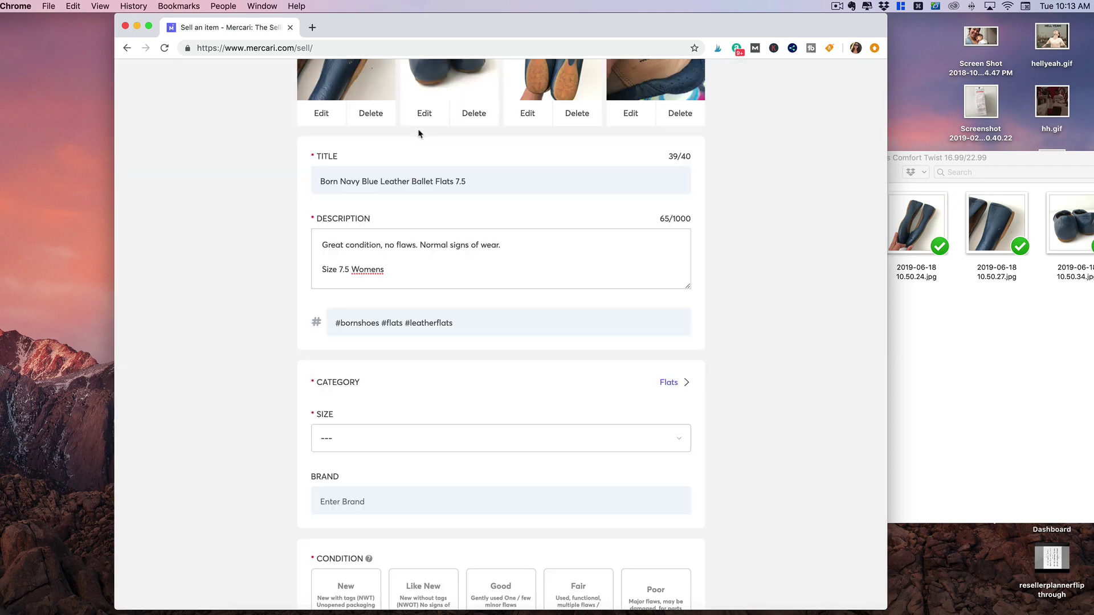
click(438, 449)
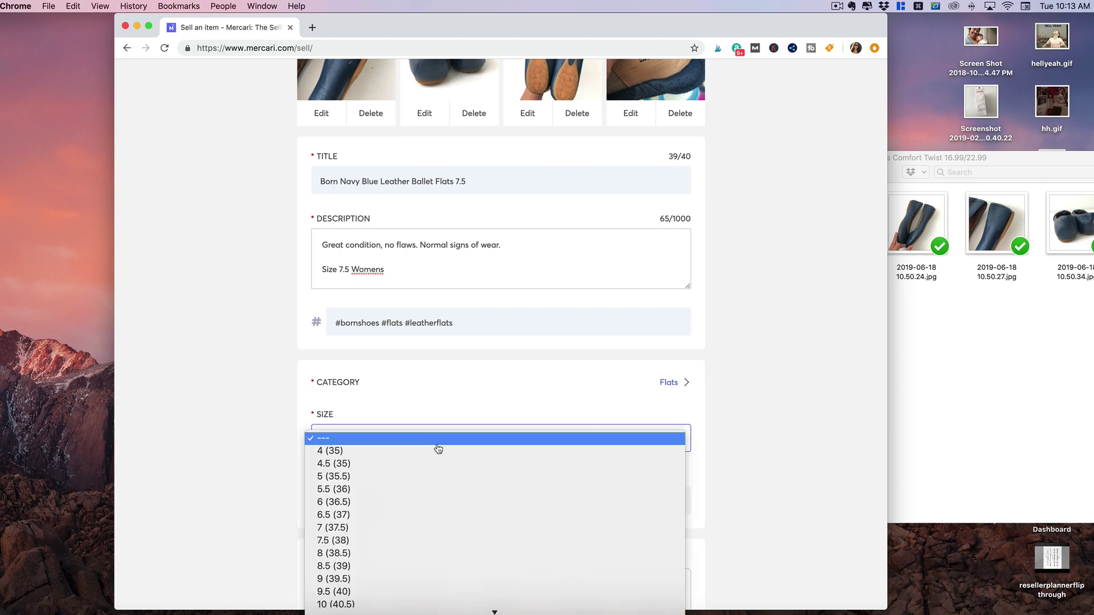
click(427, 542)
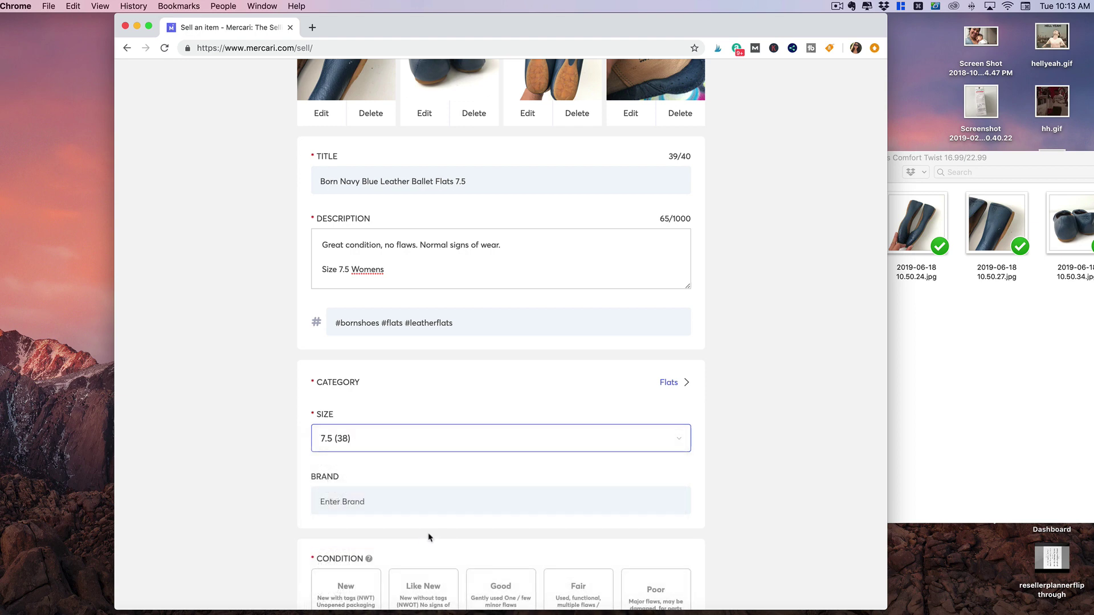
click(422, 501)
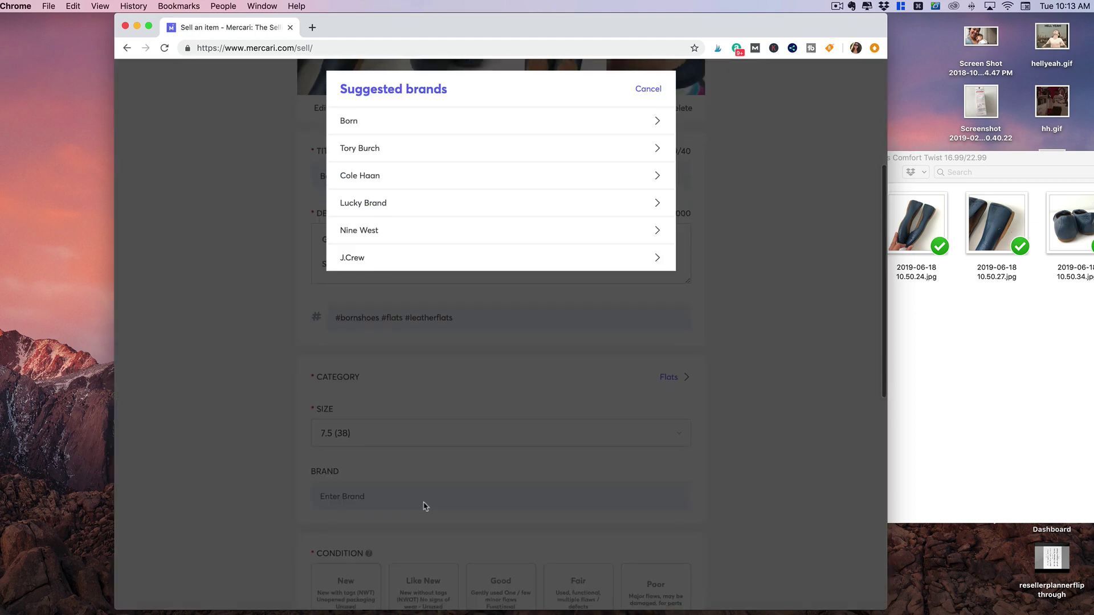
scroll(422, 501, down, 1)
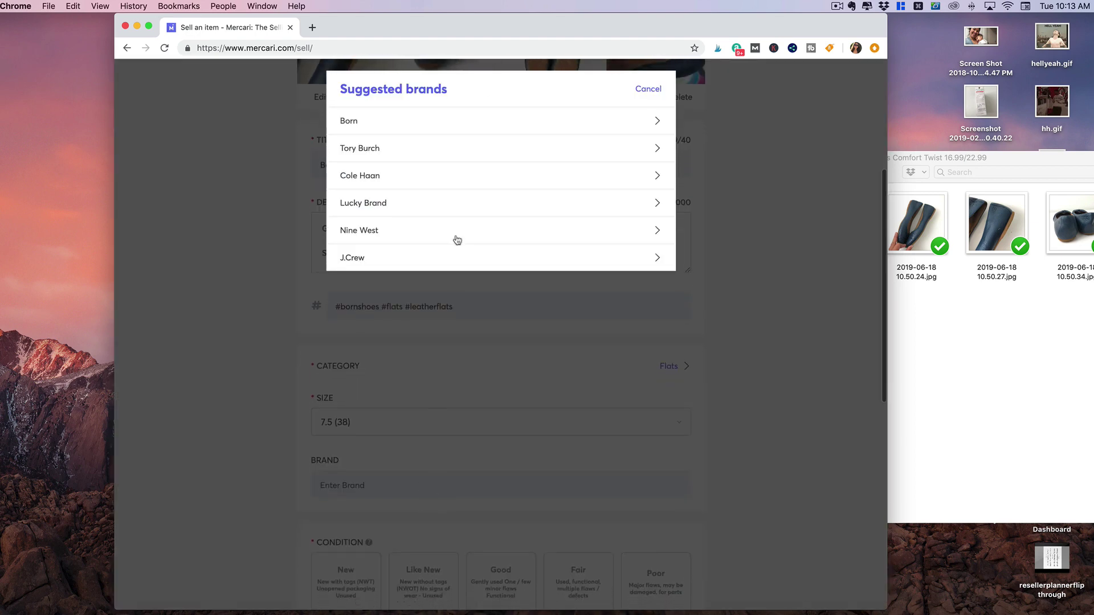
click(462, 126)
scroll(463, 349, down, 5)
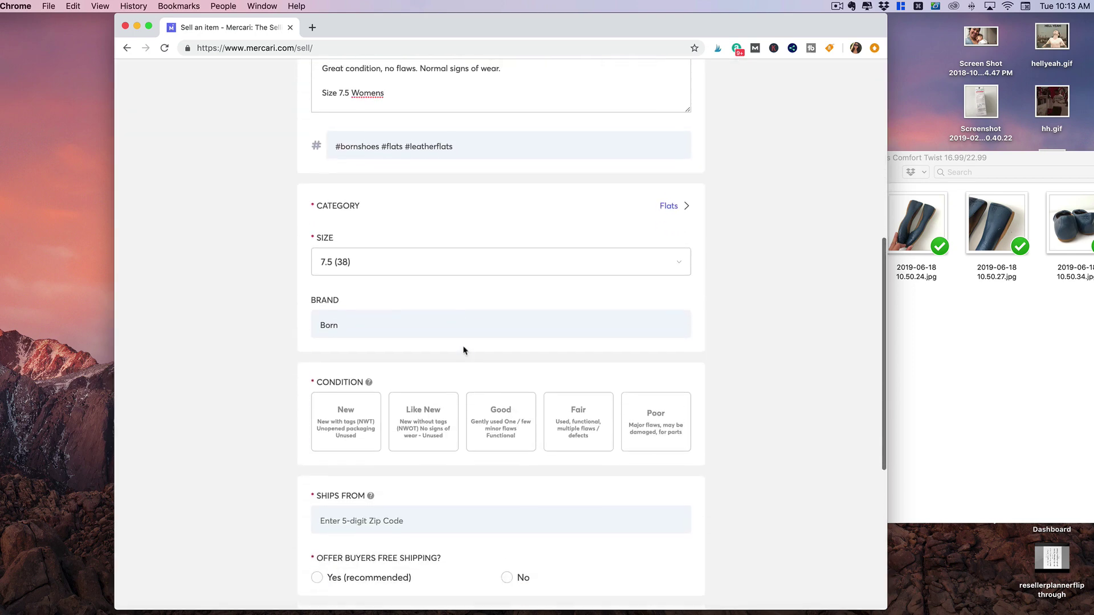
Mark the condition as Good and set the ships-from zip code to 94107.
scroll(496, 398, down, 1)
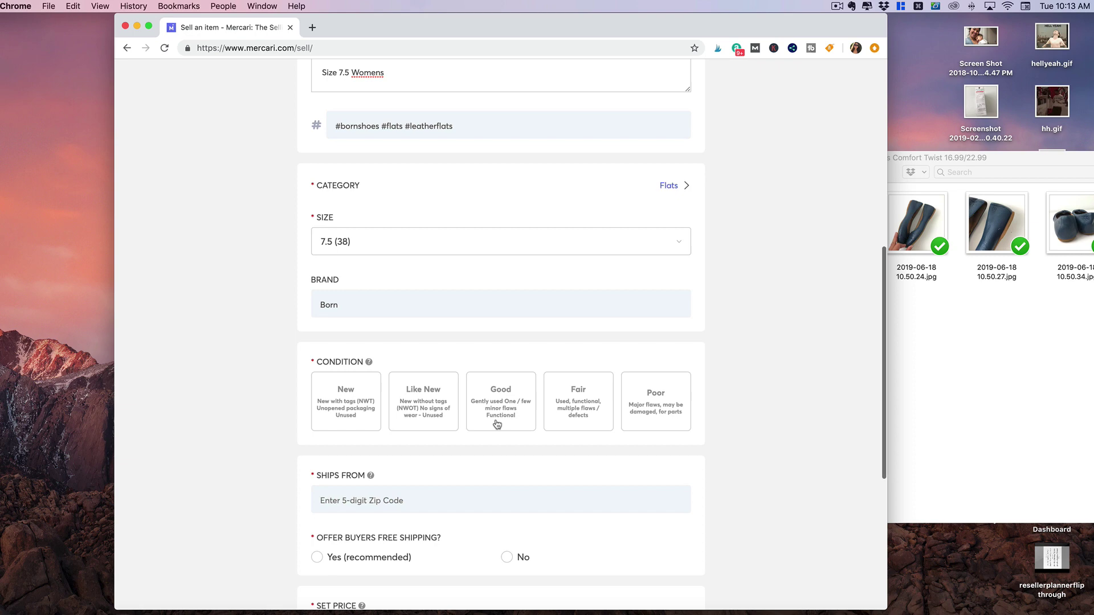
click(497, 424)
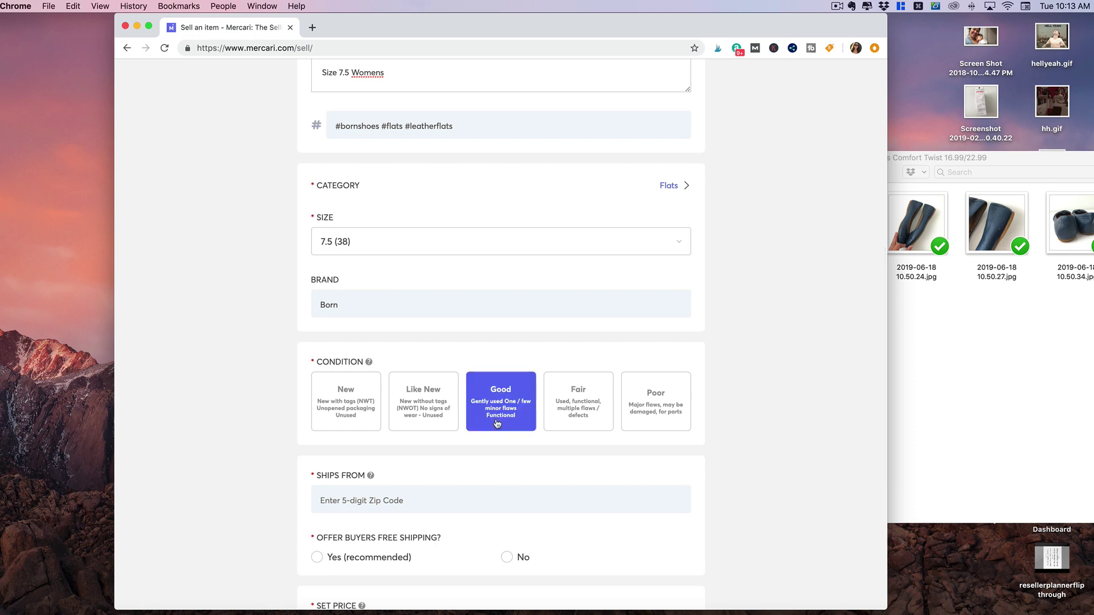
click(454, 509)
text(94)
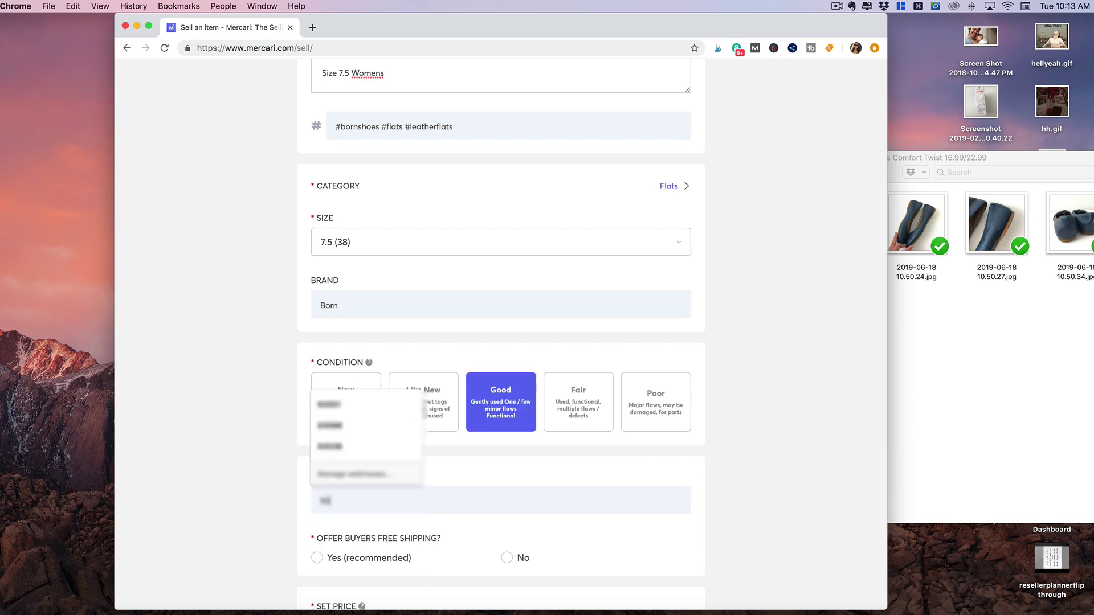
text(107)
click(391, 532)
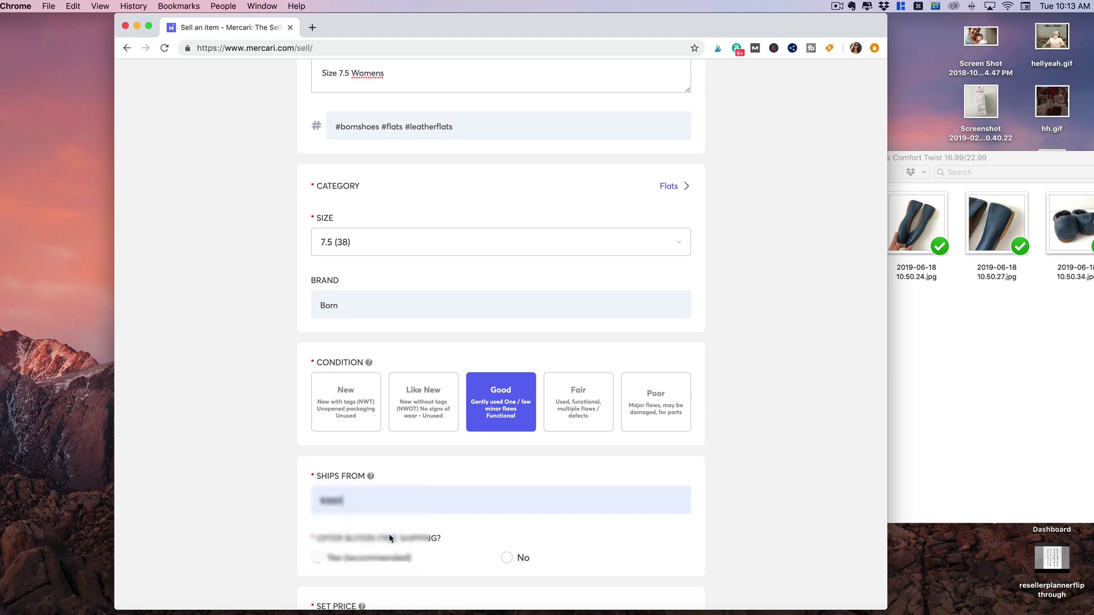
Decline free shipping and save buyer-pays FedEx/USPS shipping at 1–3 lbs.
scroll(479, 518, down, 1)
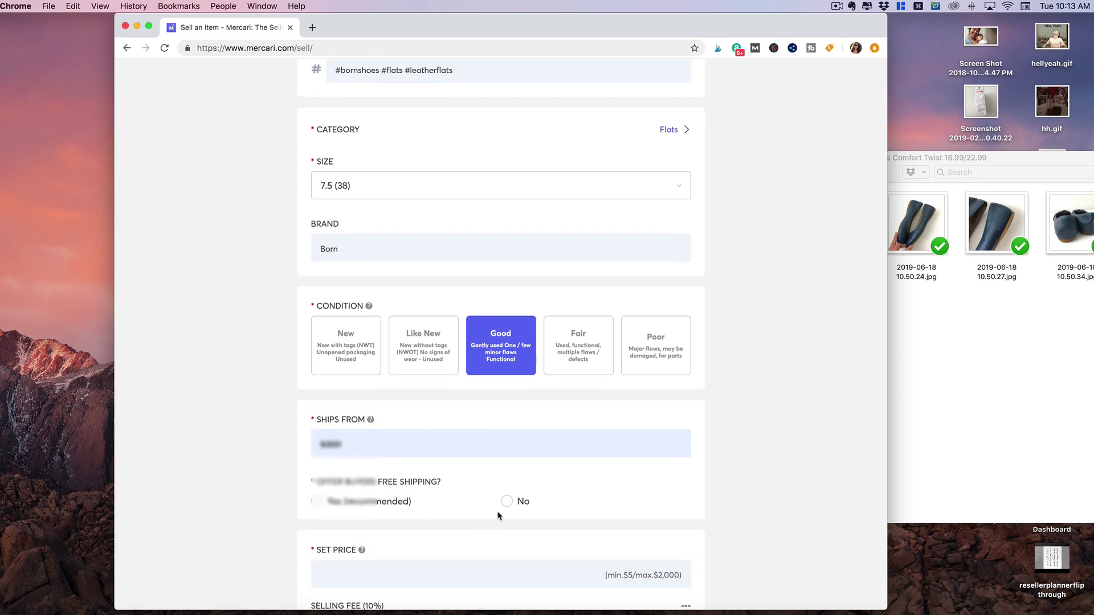
scroll(497, 515, down, 2)
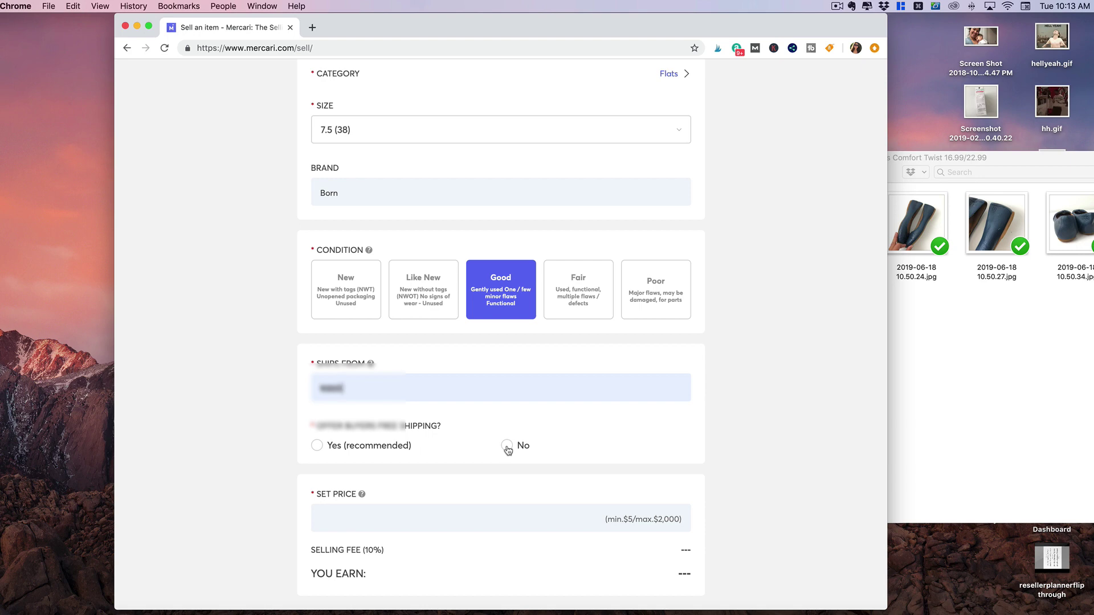
click(507, 447)
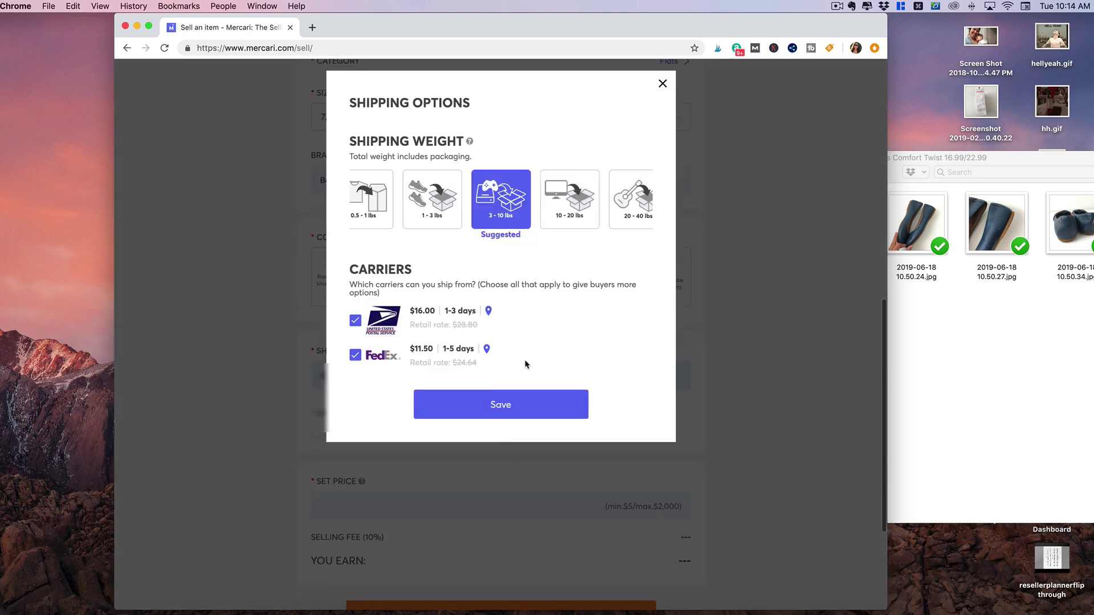
click(454, 224)
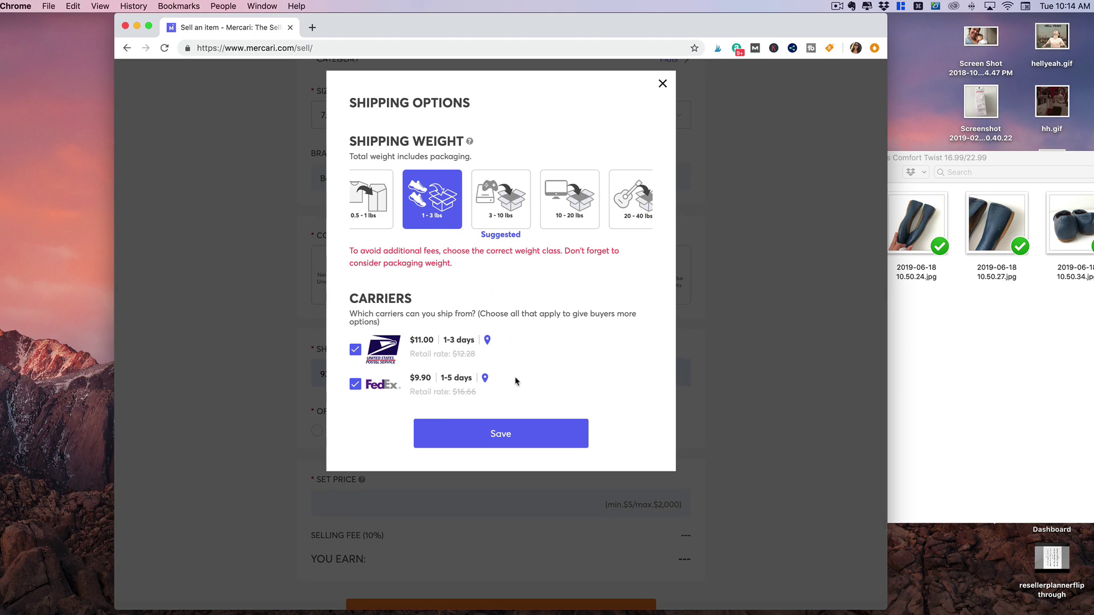
click(510, 441)
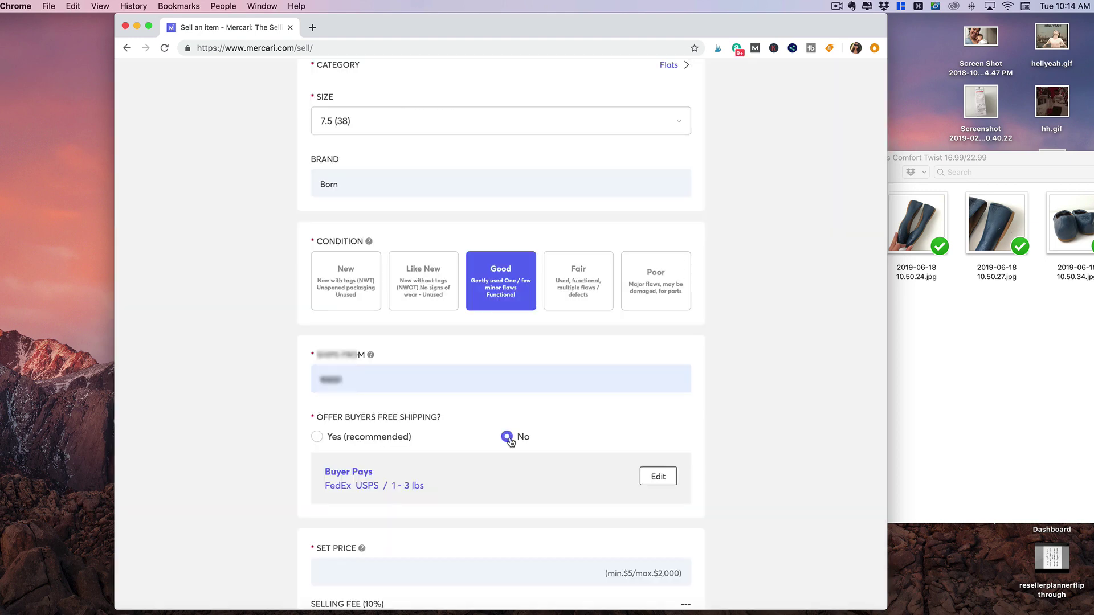
Price the flats at $25, publish the listing, and view its item page.
scroll(511, 442, down, 5)
click(510, 437)
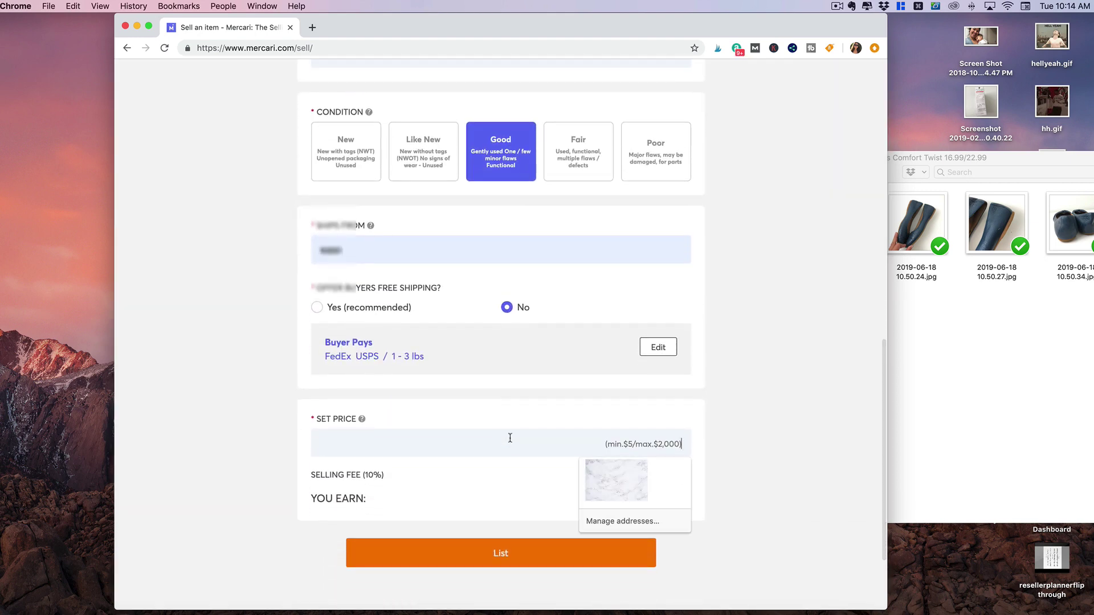
text(25)
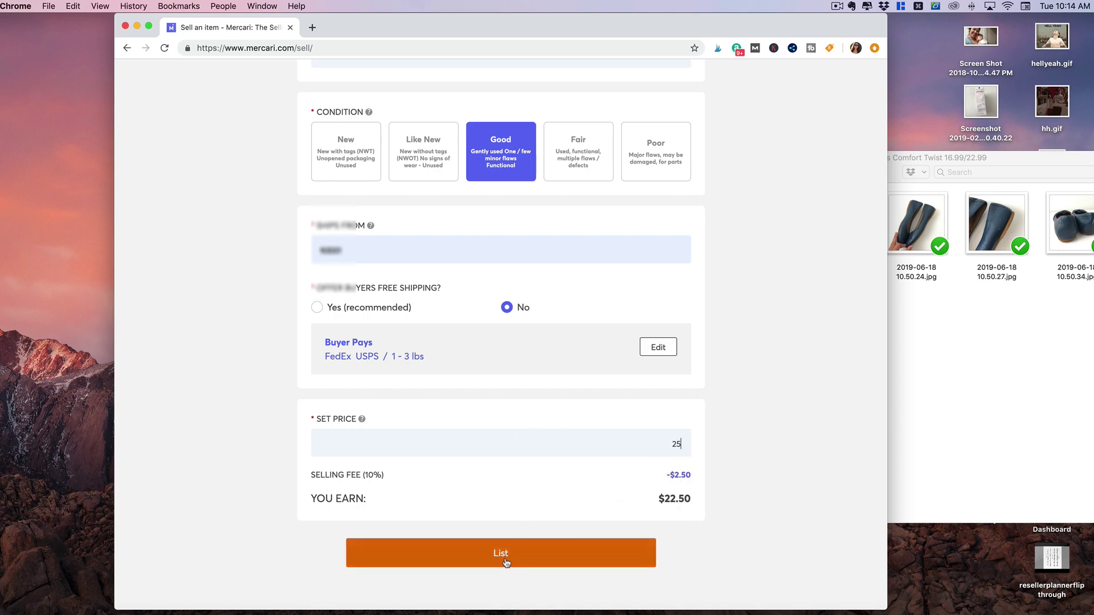
click(505, 561)
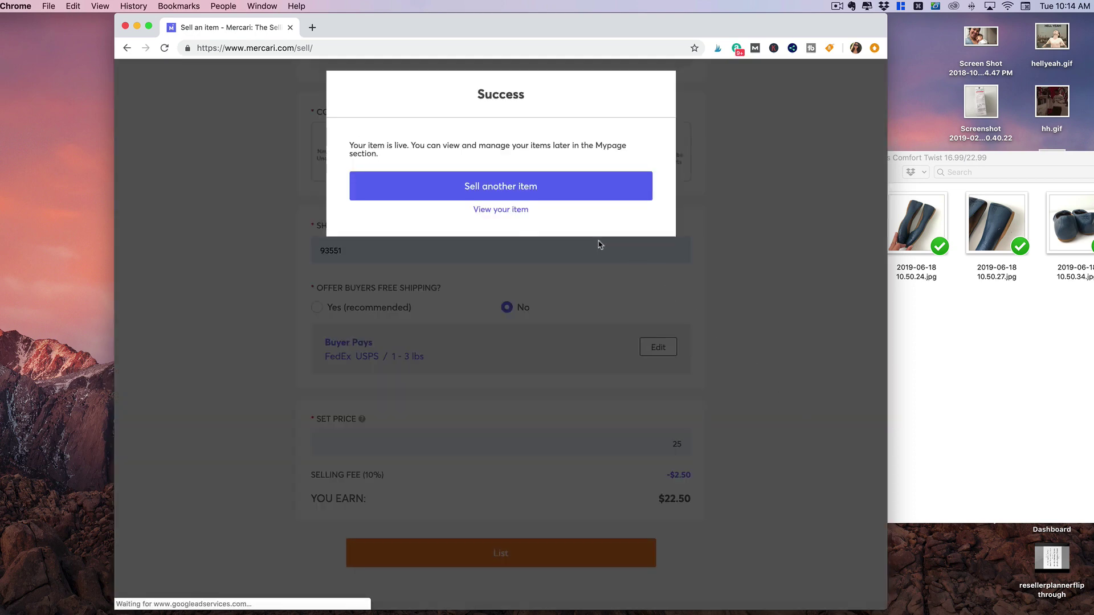
click(511, 216)
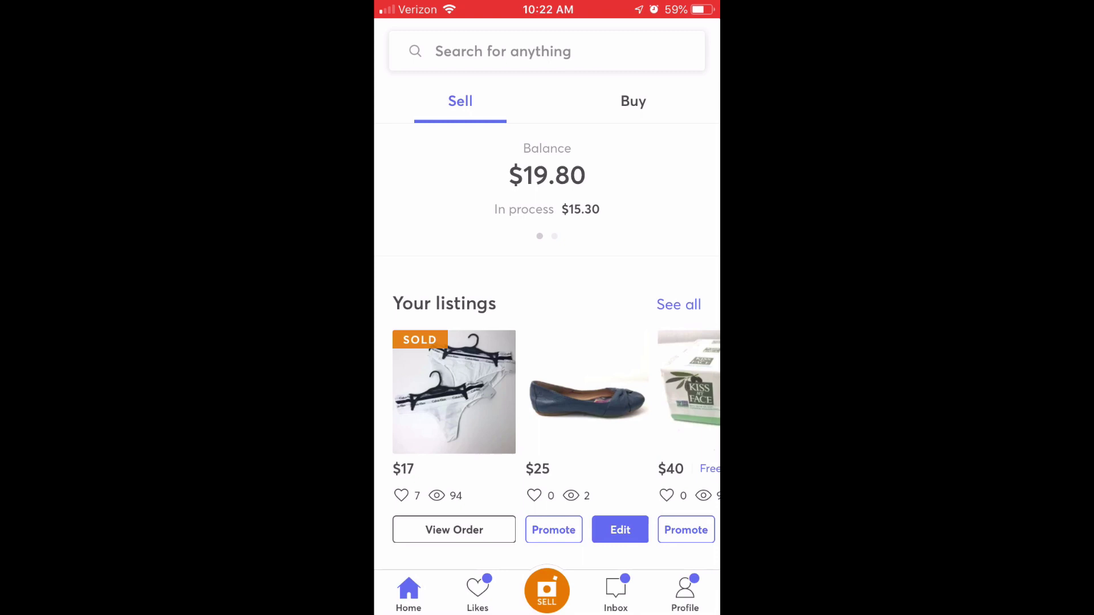
Start a new listing from the SELL tab in the Mercari iPhone app.
click(546, 591)
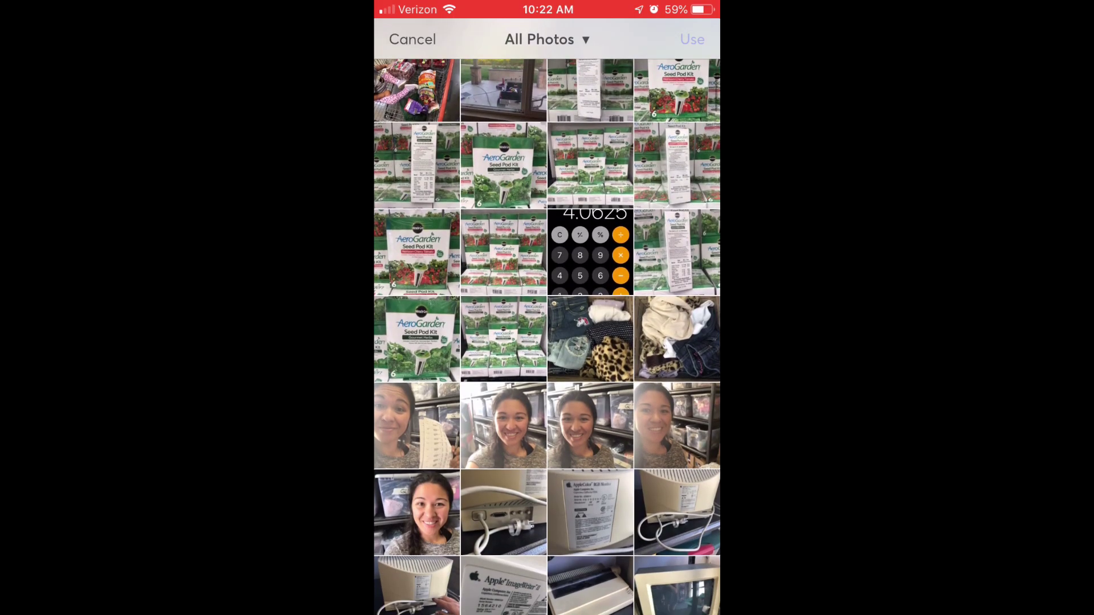
Choose three AeroGarden photos for the new listing.
click(504, 340)
click(416, 340)
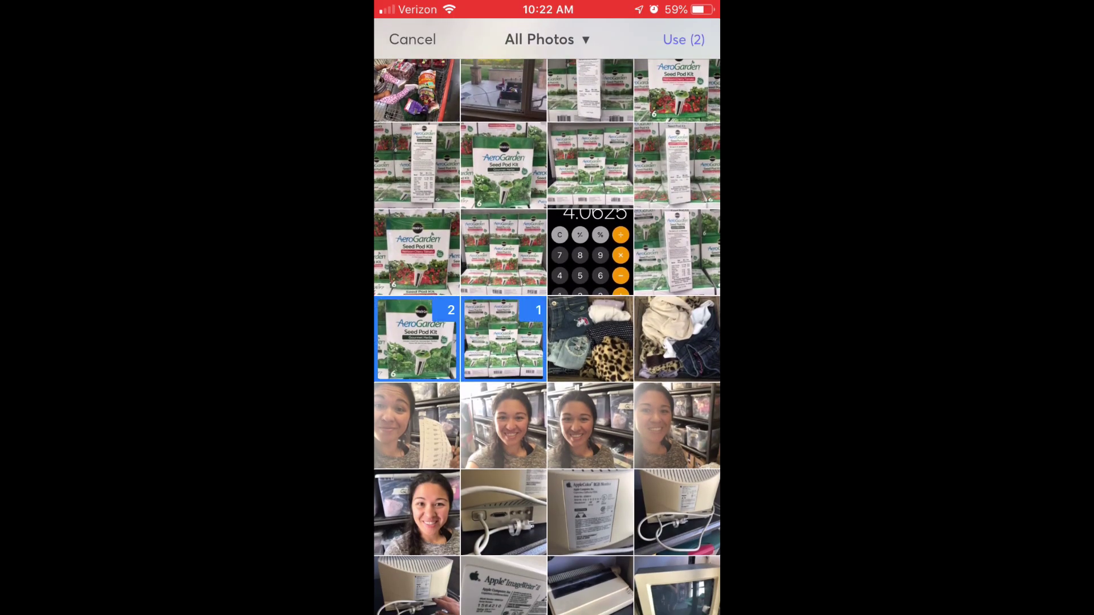
click(677, 252)
click(683, 39)
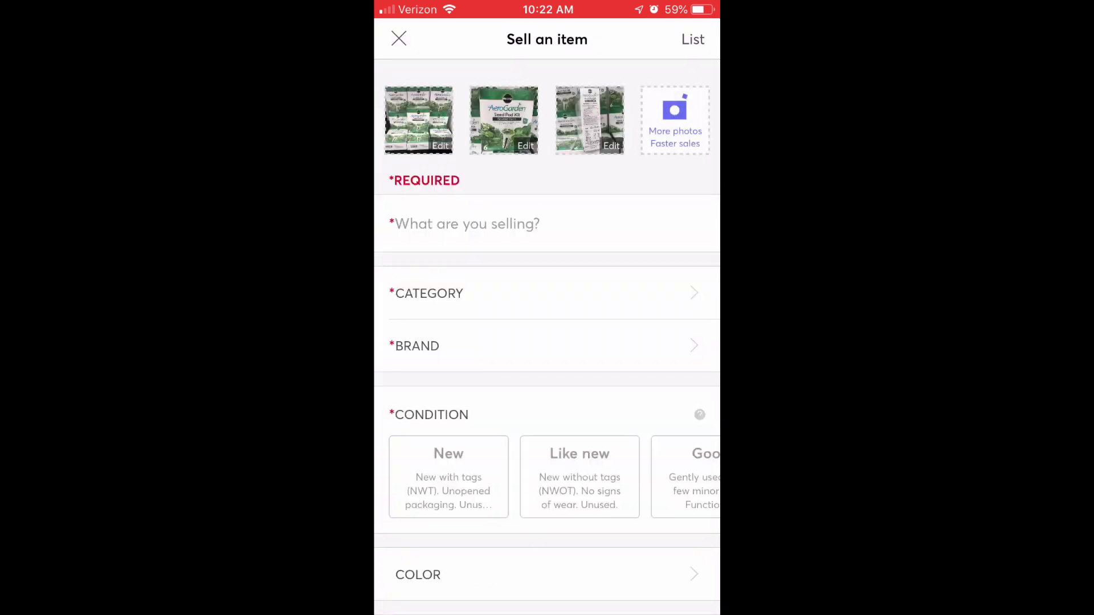
Title the listing 'Aerogarden Gourmet Herbs 6 Pod Lot Of 10'.
click(467, 224)
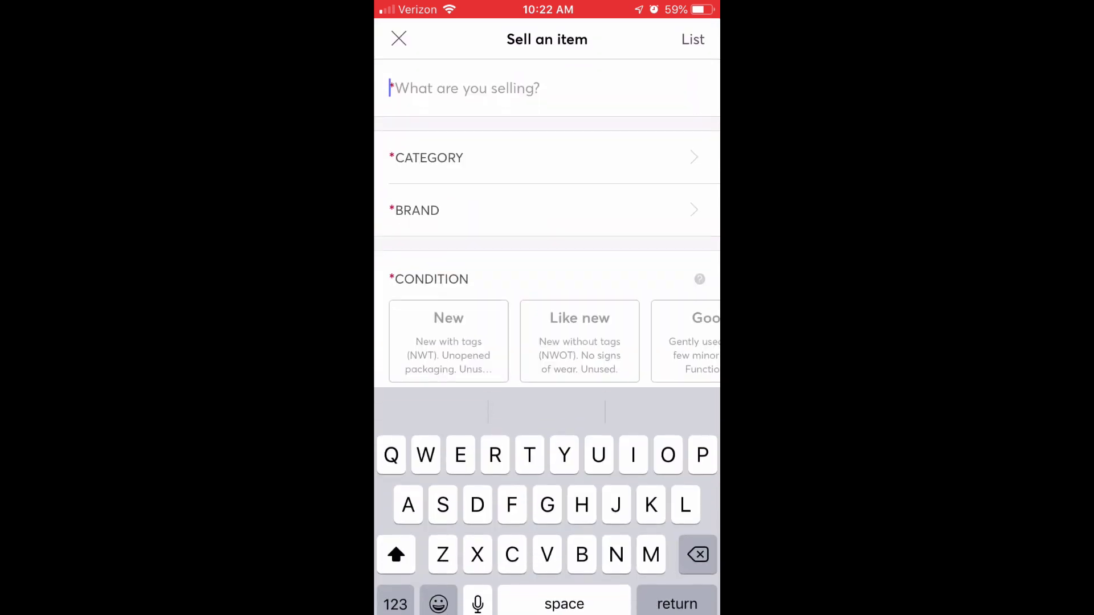
text(Aerogarden)
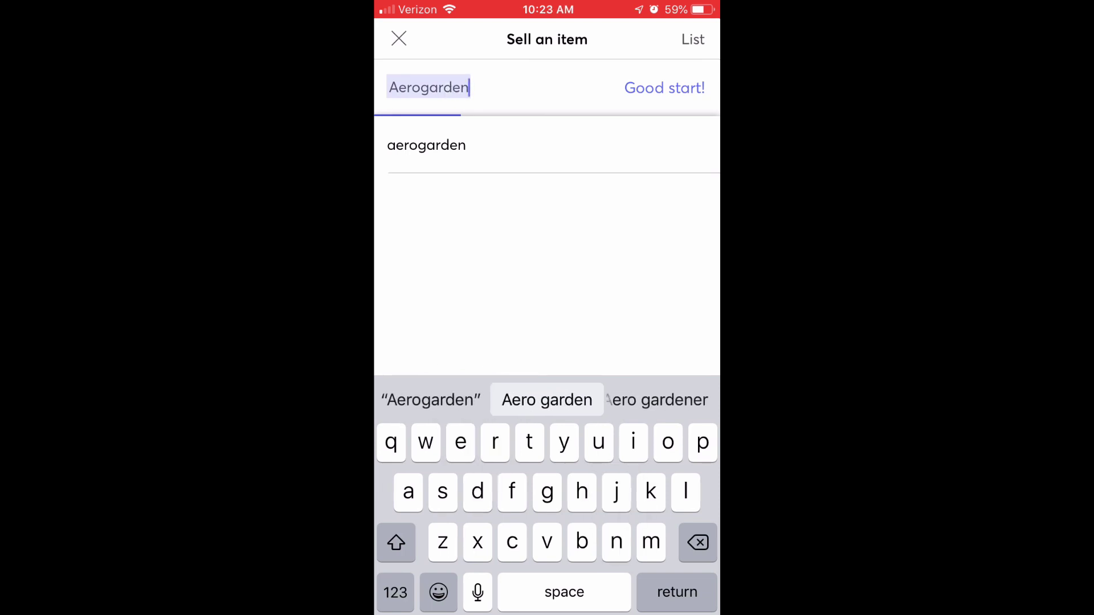
click(547, 400)
key(BackSpace)
key(BackSpace)
key(BackSpace)
key(BackSpace)
key(BackSpace)
key(BackSpace)
key(BackSpace)
key(BackSpace)
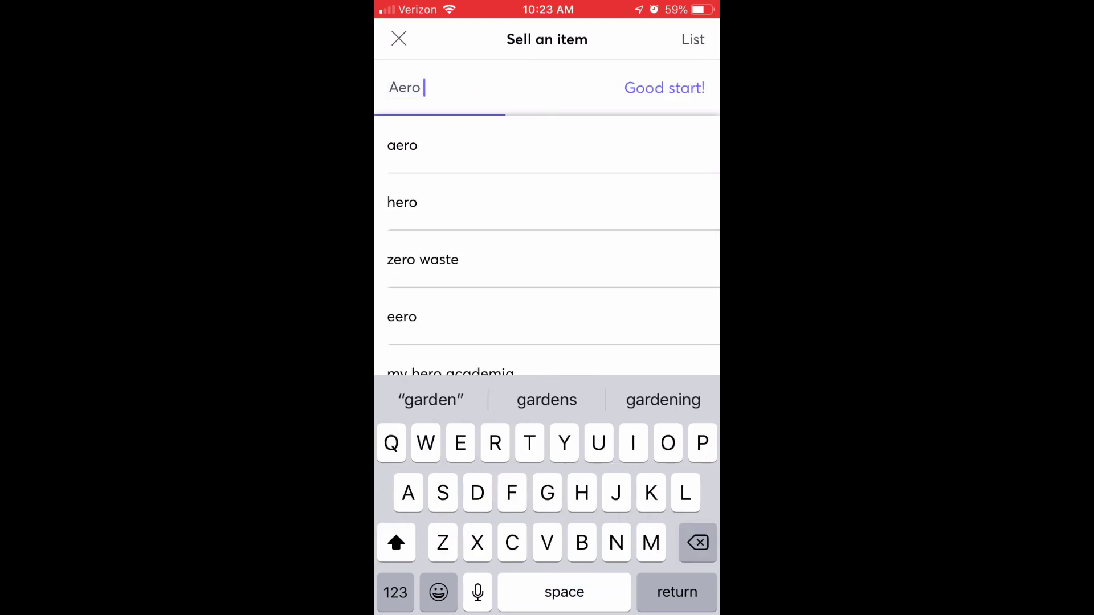
text(garden)
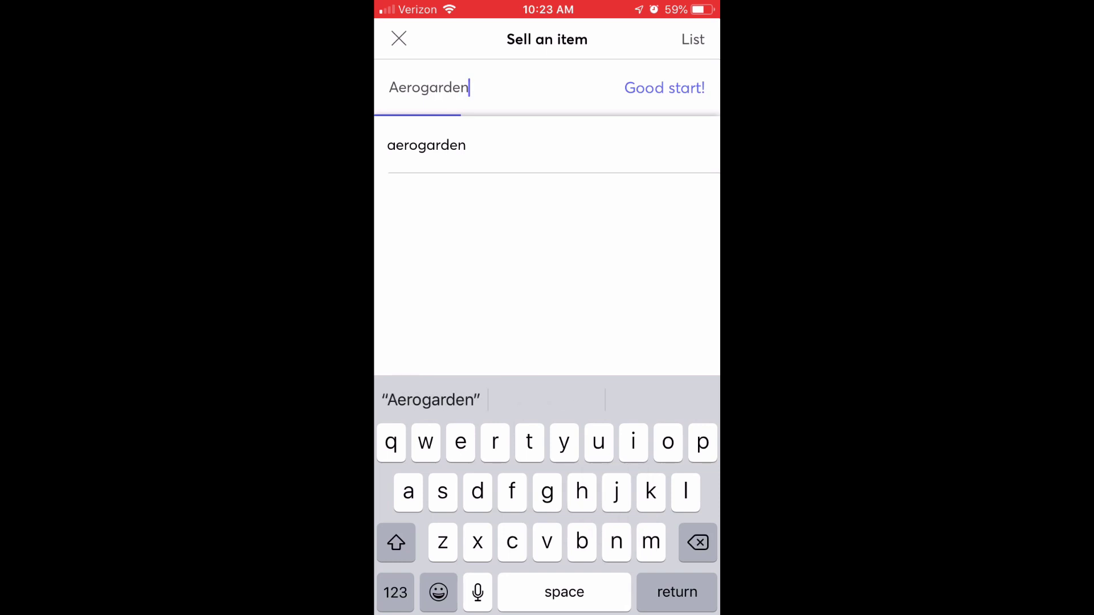
text( gou)
key(BackSpace)
key(BackSpace)
key(BackSpace)
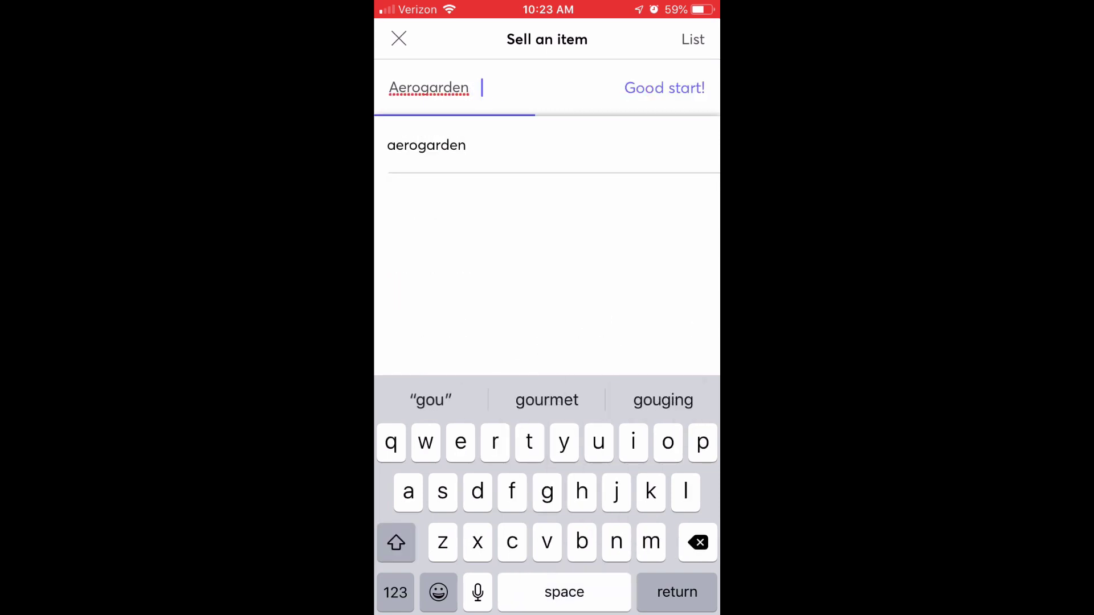
text(Gourmet Her S)
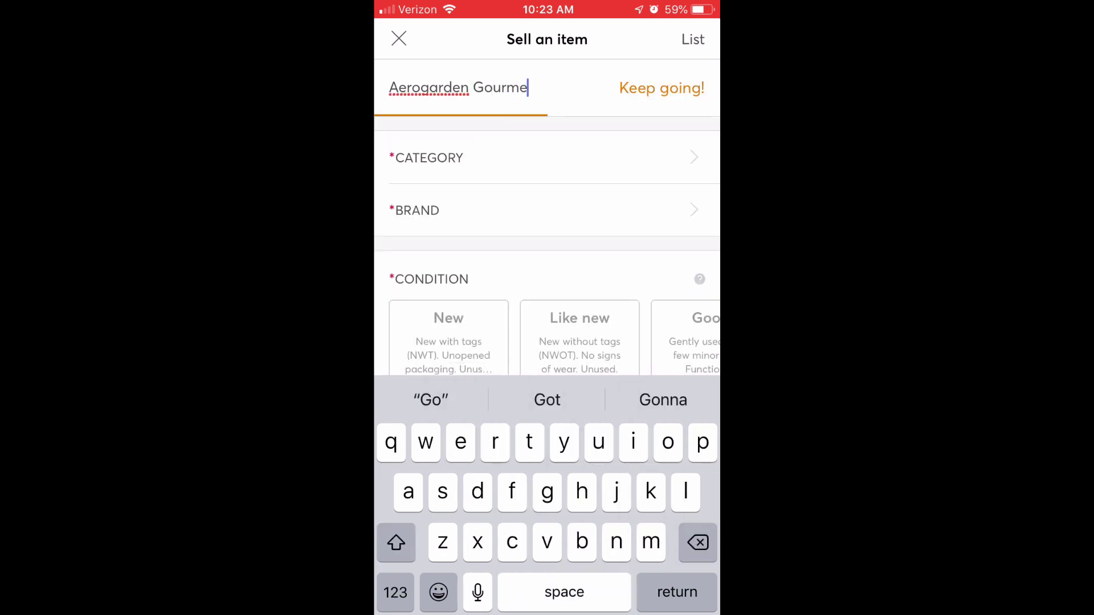
key(BackSpace)
key(BackSpace)
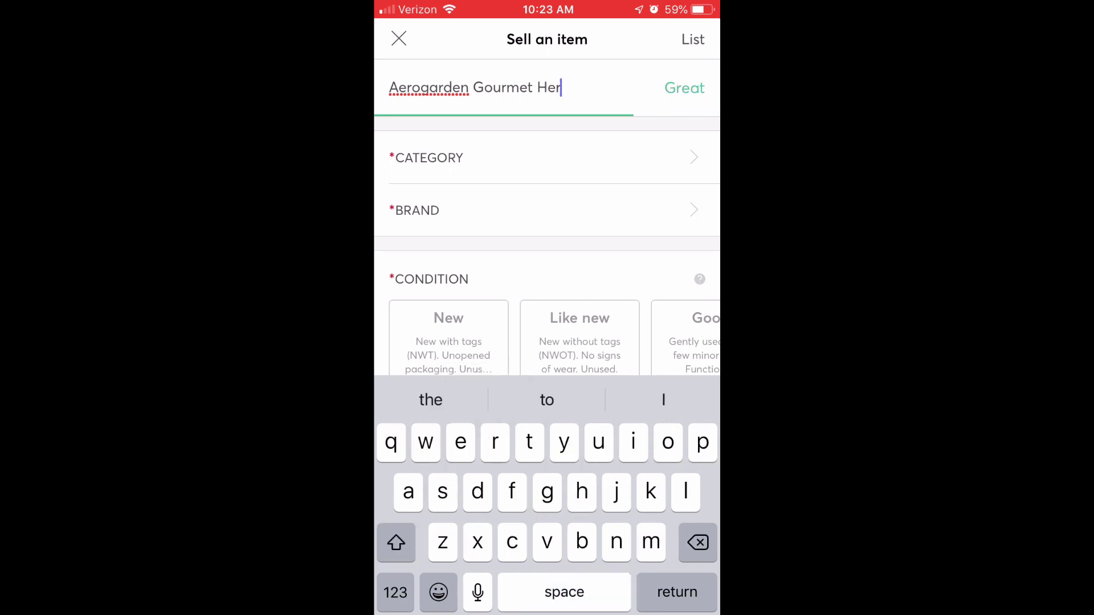
text(bs Lot Of 10)
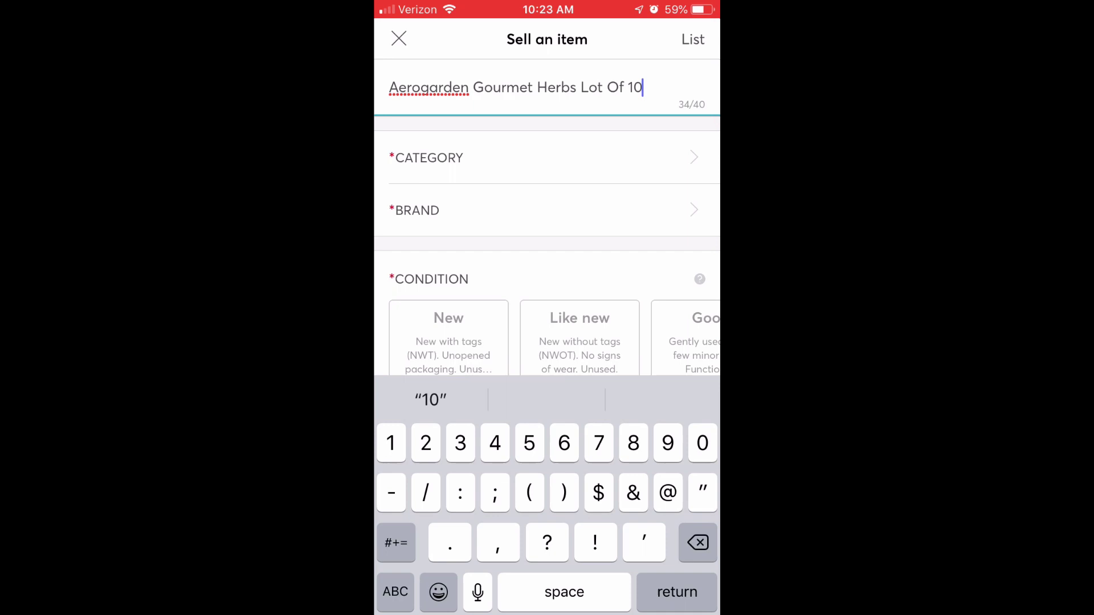
click(580, 87)
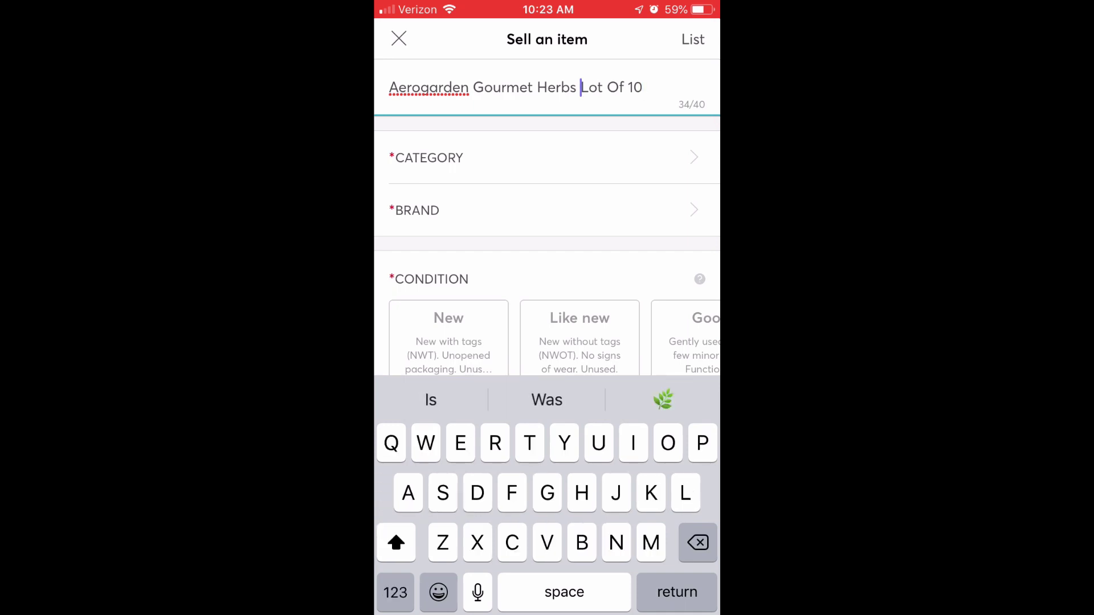
click(396, 592)
text(6 Pod)
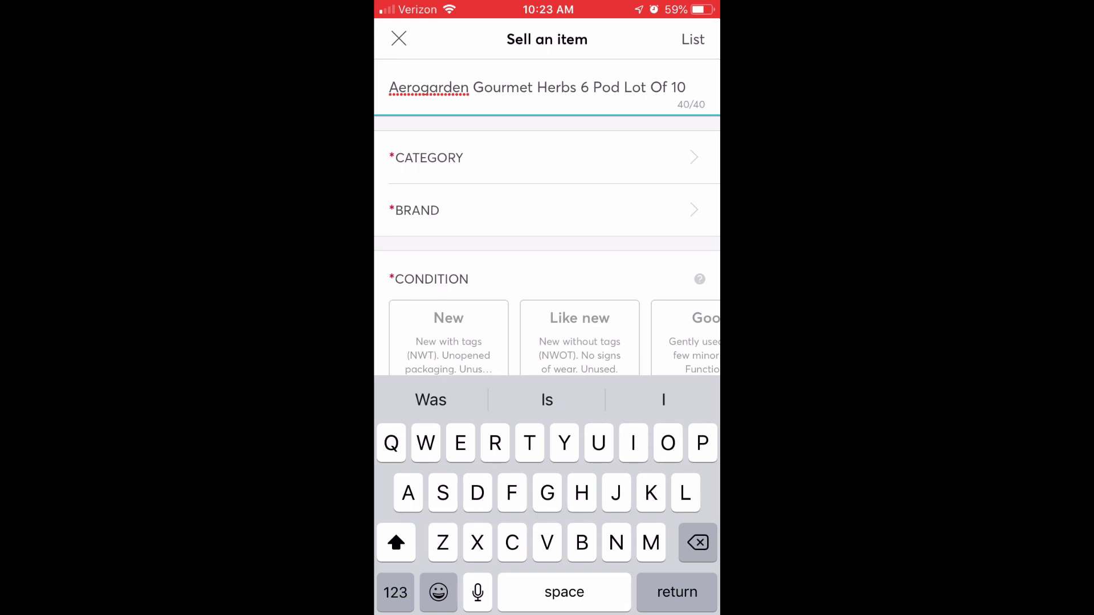
click(429, 158)
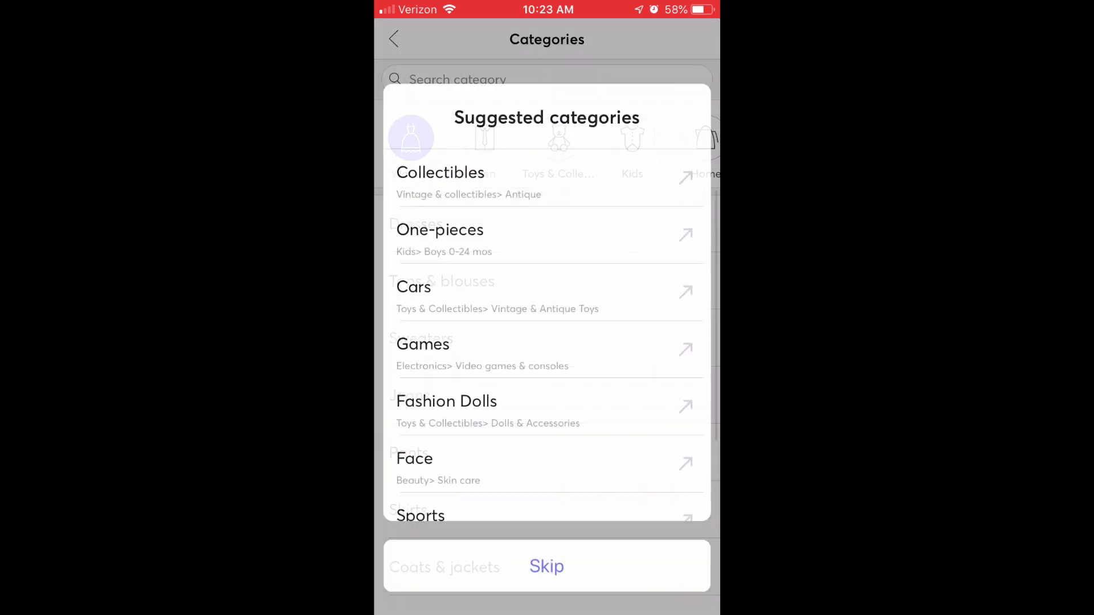
Set the category to Home > Other > All Other.
scroll(547, 336, down, 1)
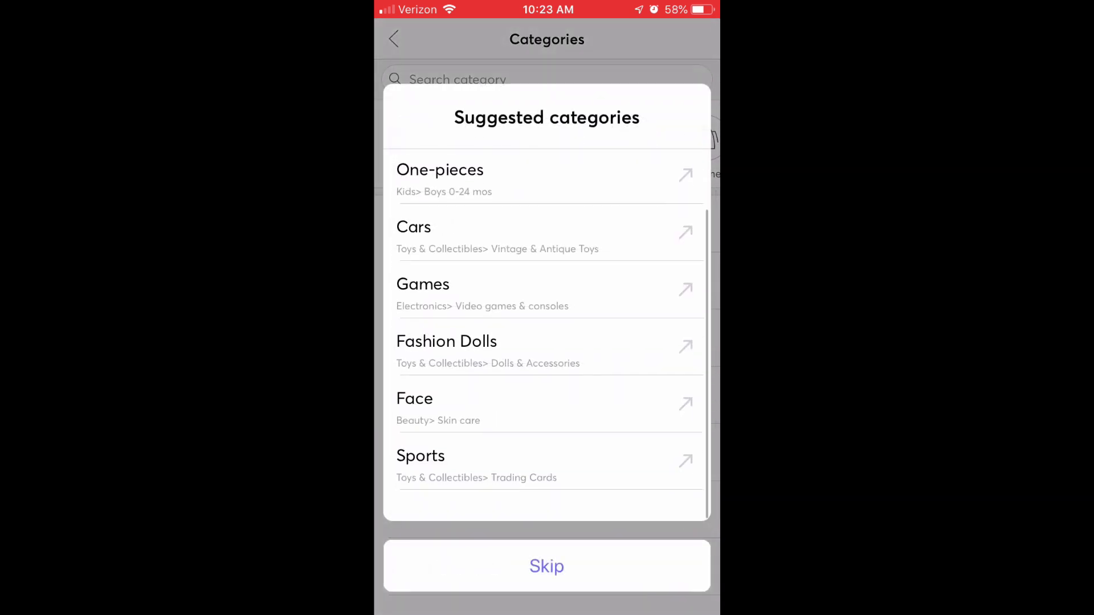
click(547, 566)
drag(570, 138, 513, 138)
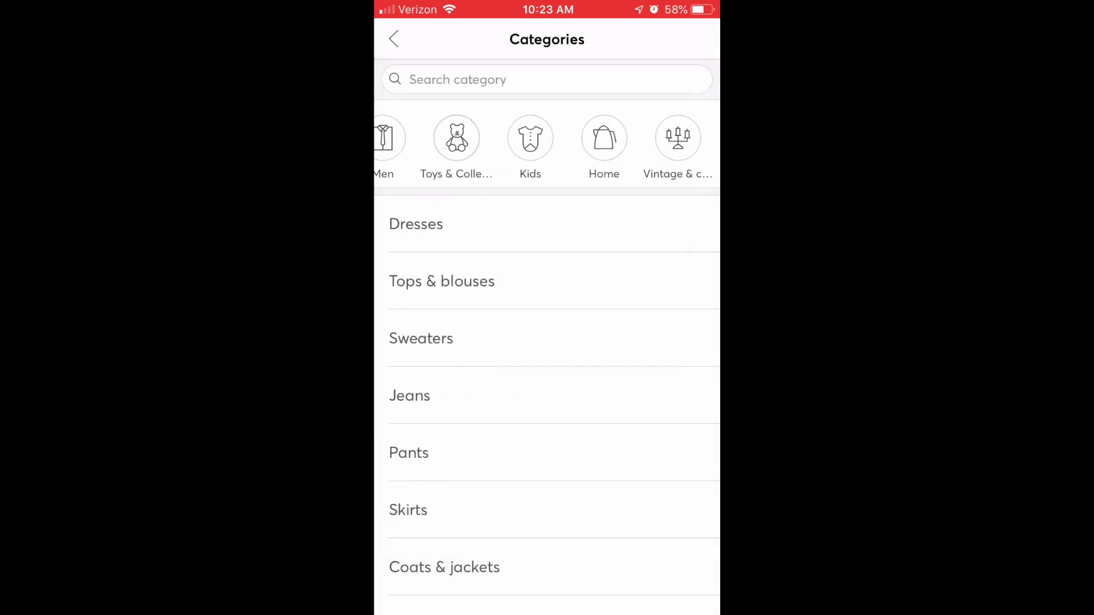
click(604, 137)
scroll(547, 342, down, 2)
scroll(547, 399, down, 3)
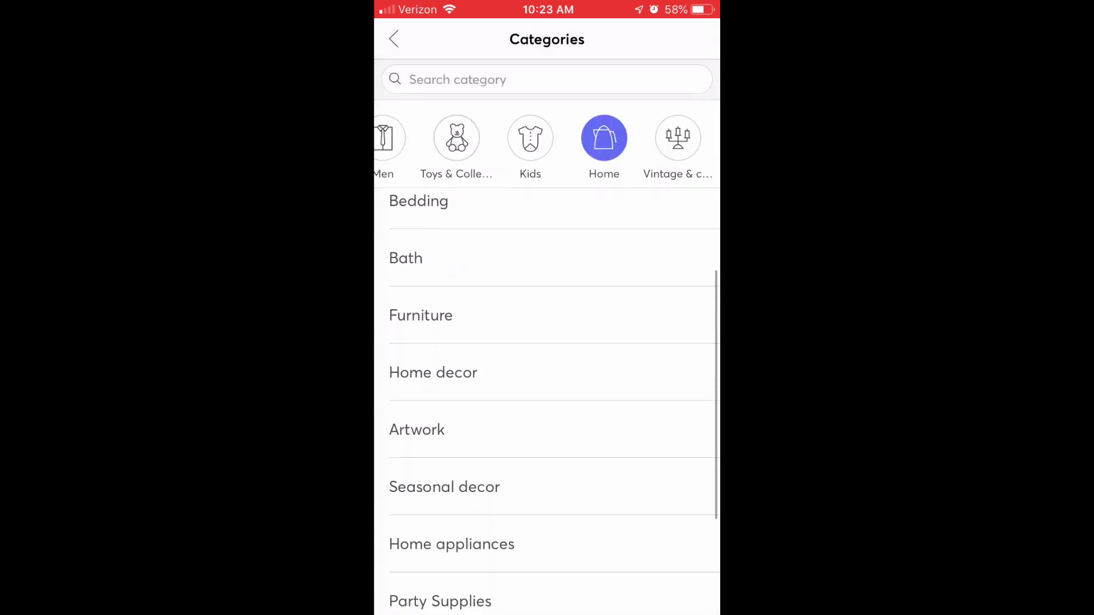
scroll(546, 399, down, 2)
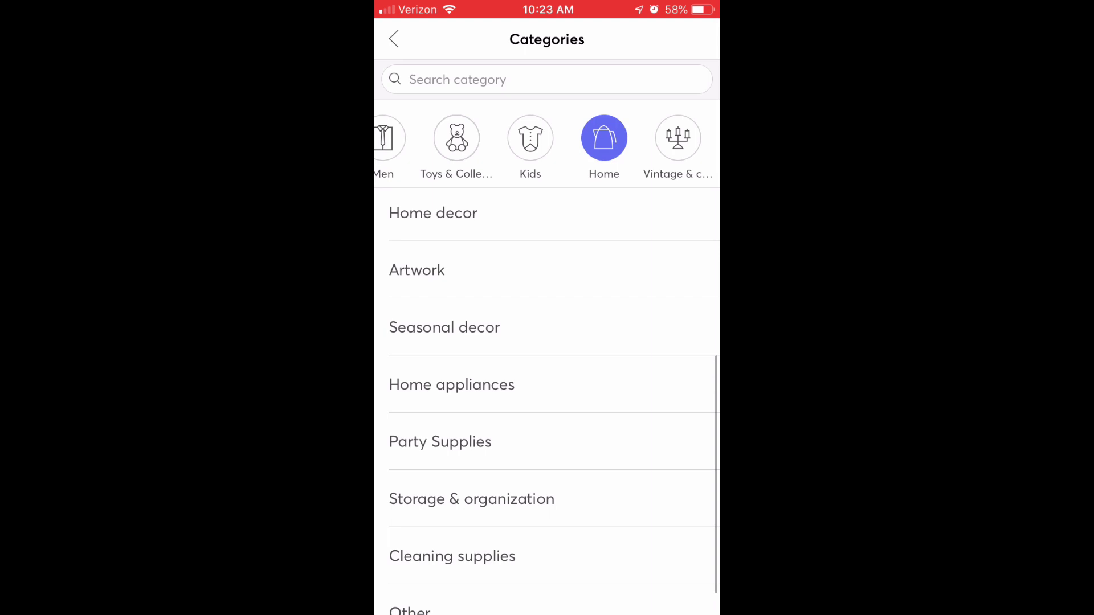
click(433, 579)
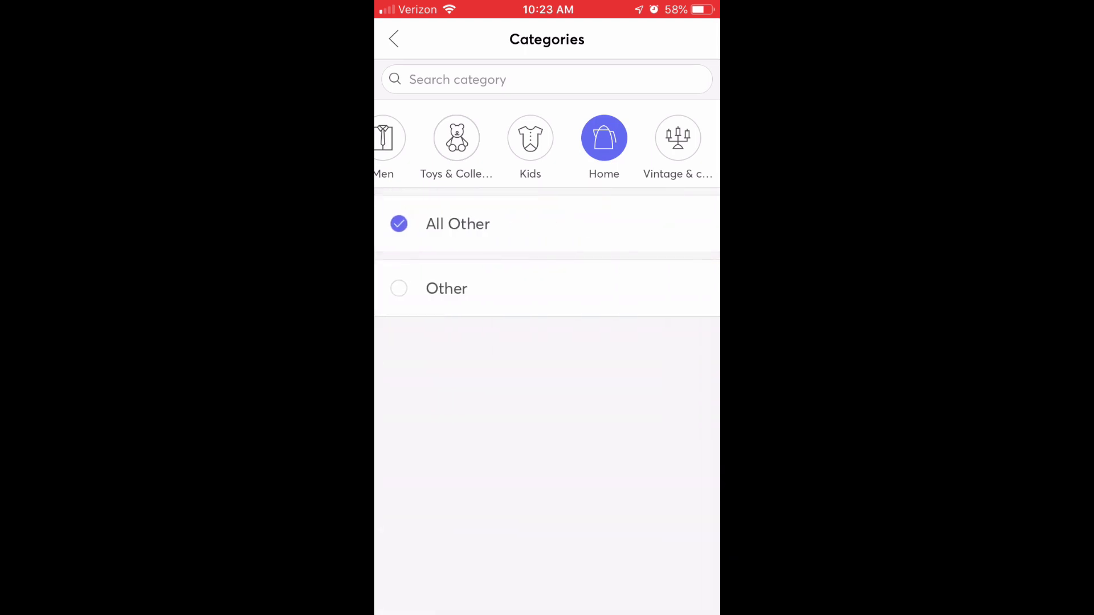
click(457, 223)
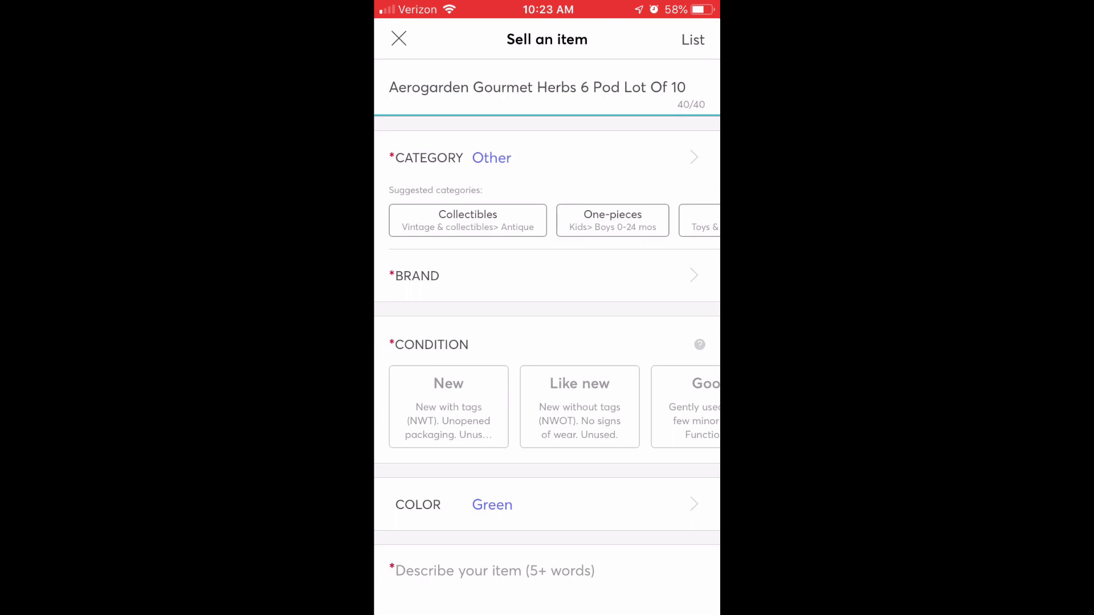
Choose Aerogarden as the brand and mark the condition as New.
click(417, 276)
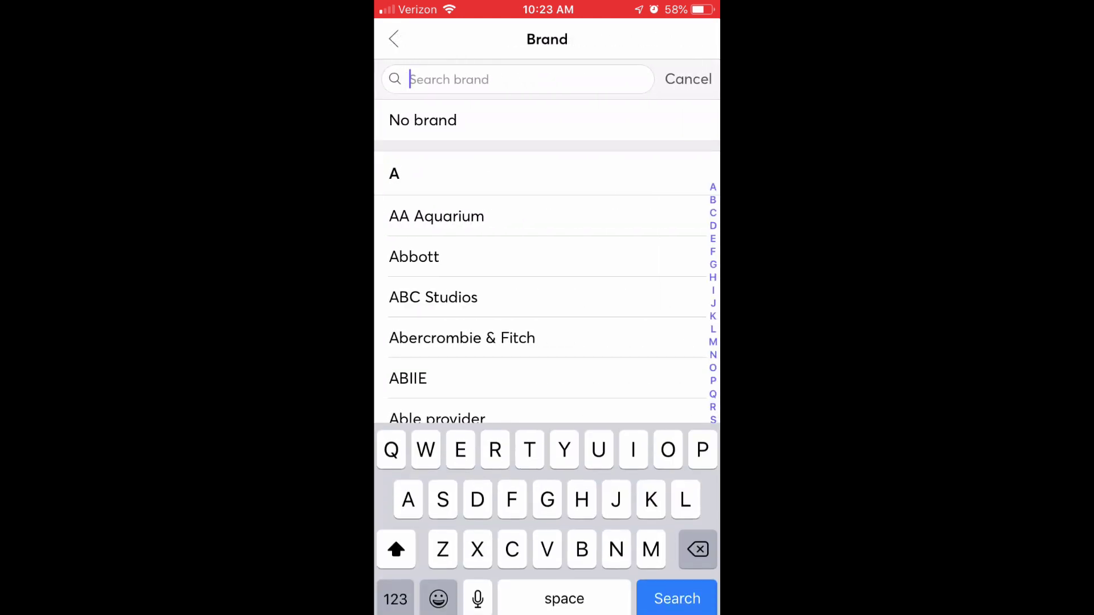
text(Awro)
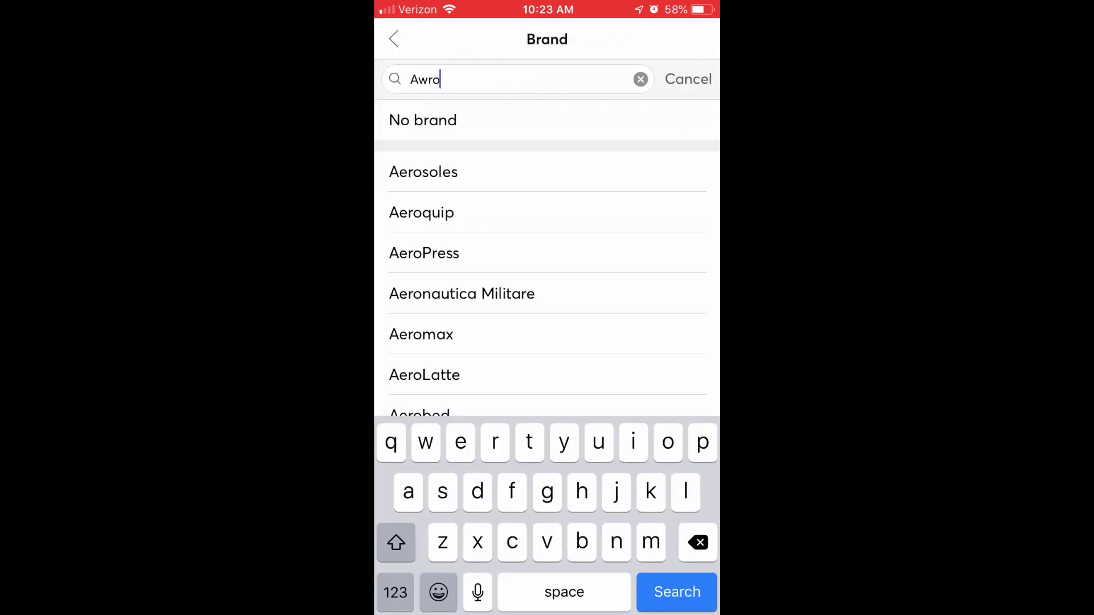
key(BackSpace)
key(BackSpace)
key(BackSpace)
text(er)
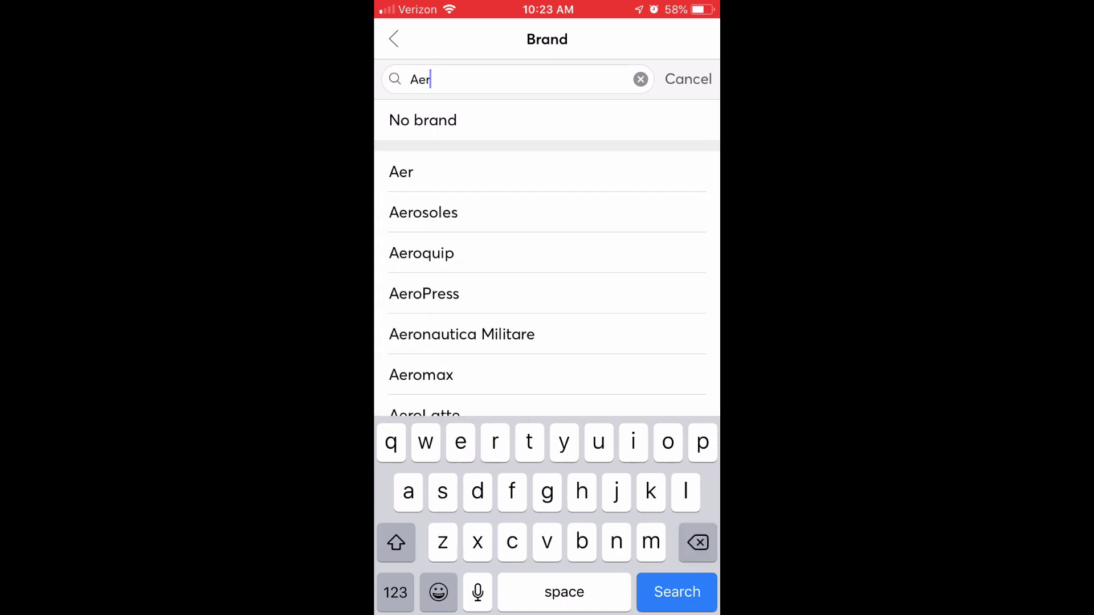
text(og)
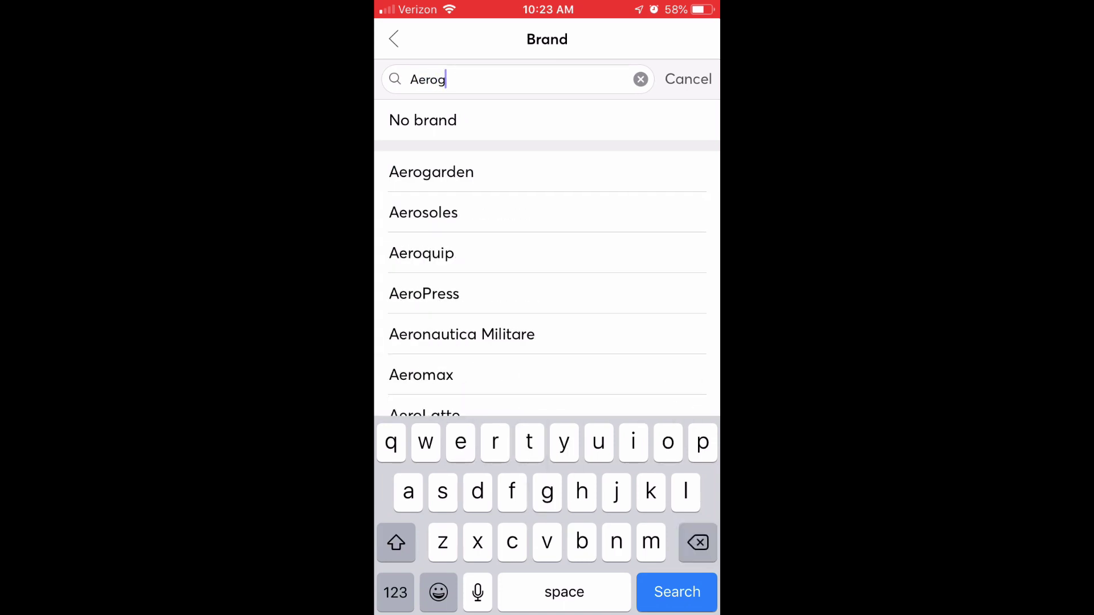
click(431, 172)
click(448, 406)
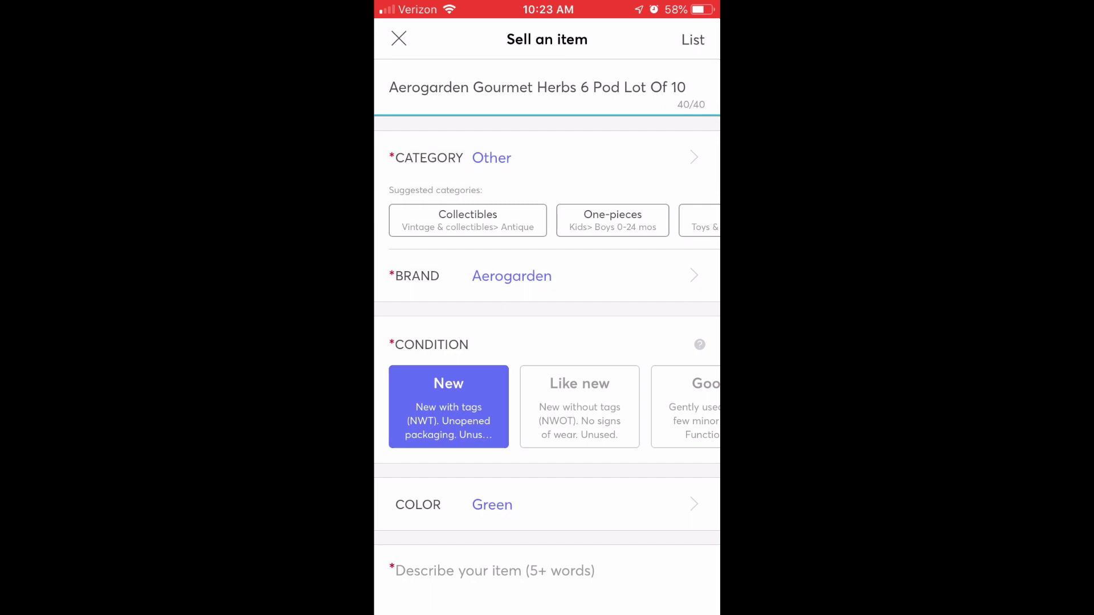
scroll(546, 337, down, 3)
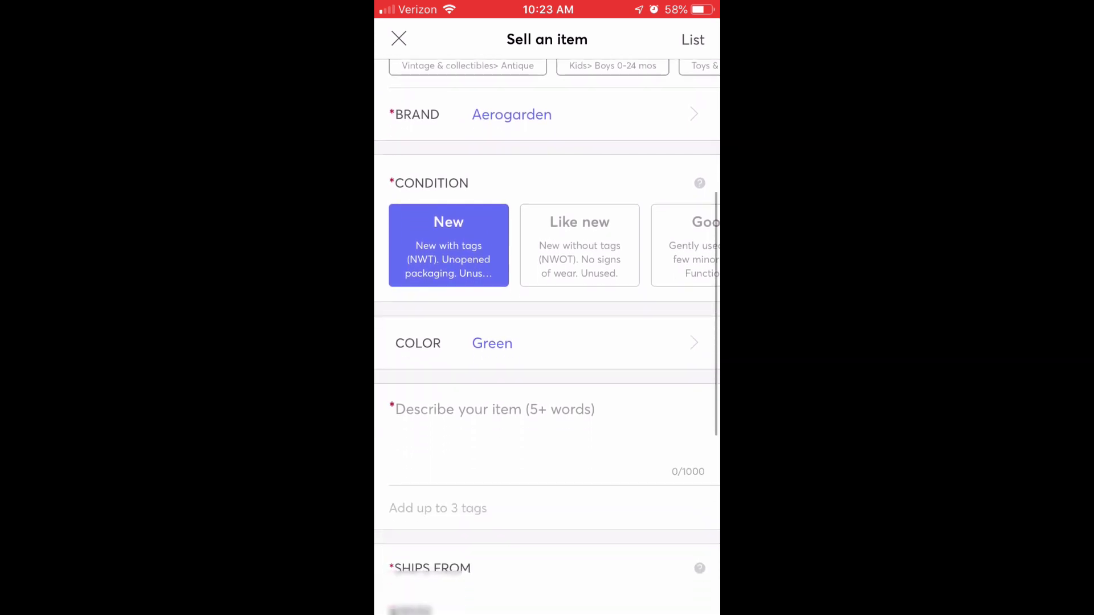
Write the two-line description: 'Lot of 10 boxes of Gourmet Herb seeds for an aerogarden. All are brand new, sealed.'.
click(490, 407)
text(L)
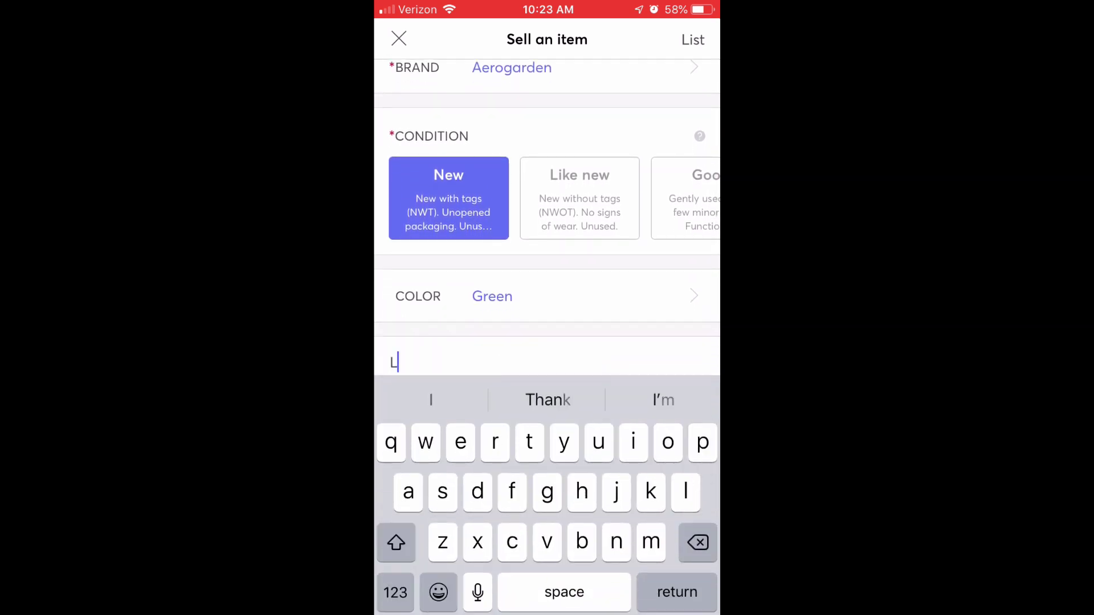
text(ot of 10 box)
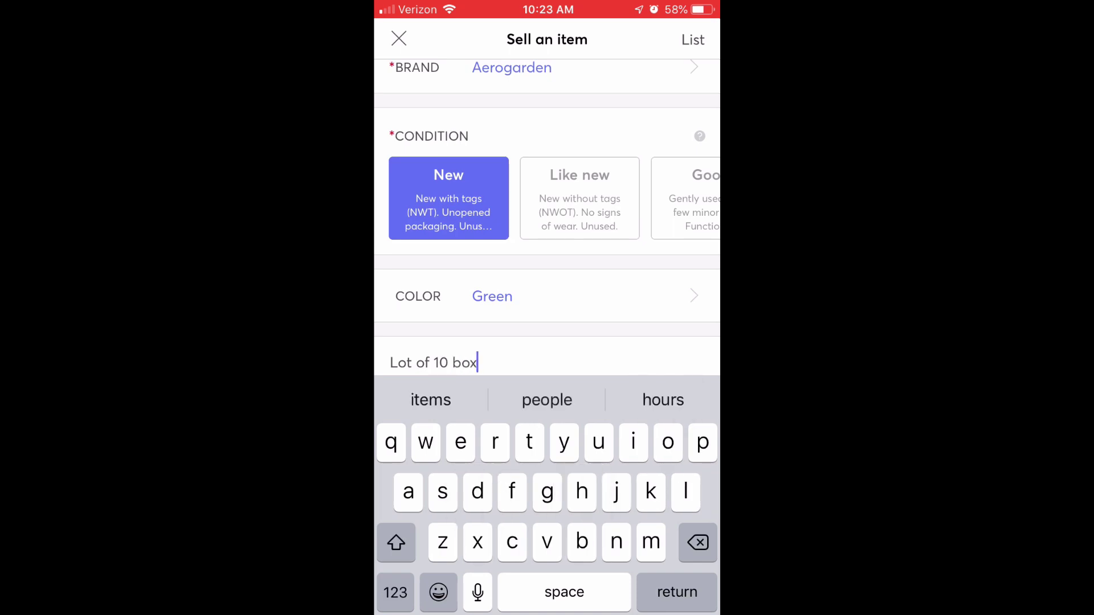
text(es of Goirne)
key(BackSpace)
key(BackSpace)
key(BackSpace)
key(BackSpace)
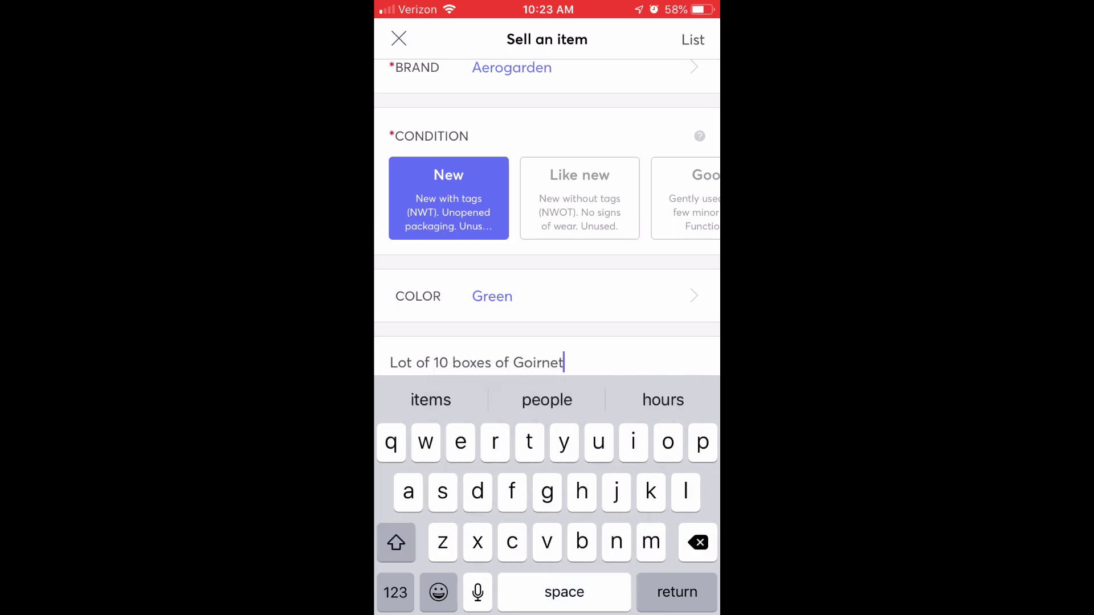
text(urmet Her)
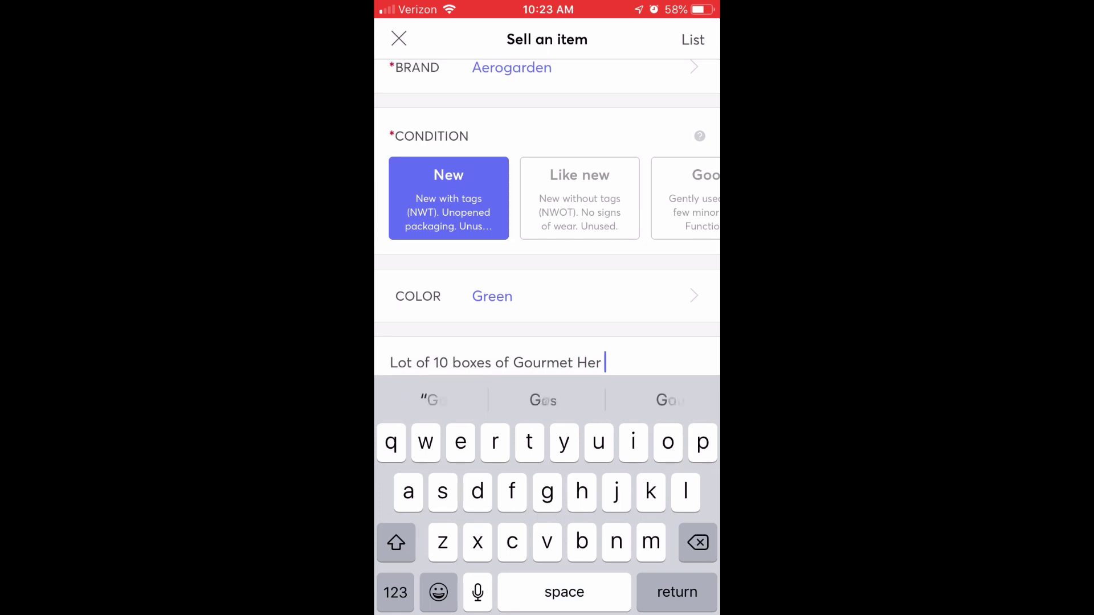
key(BackSpace)
text(b)
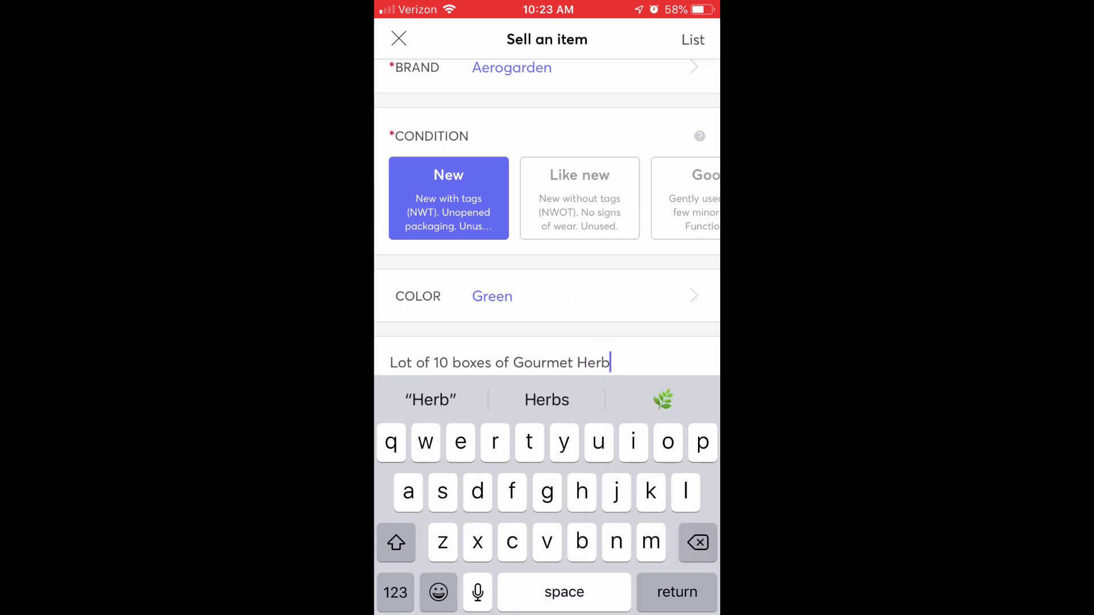
text( seeds for )
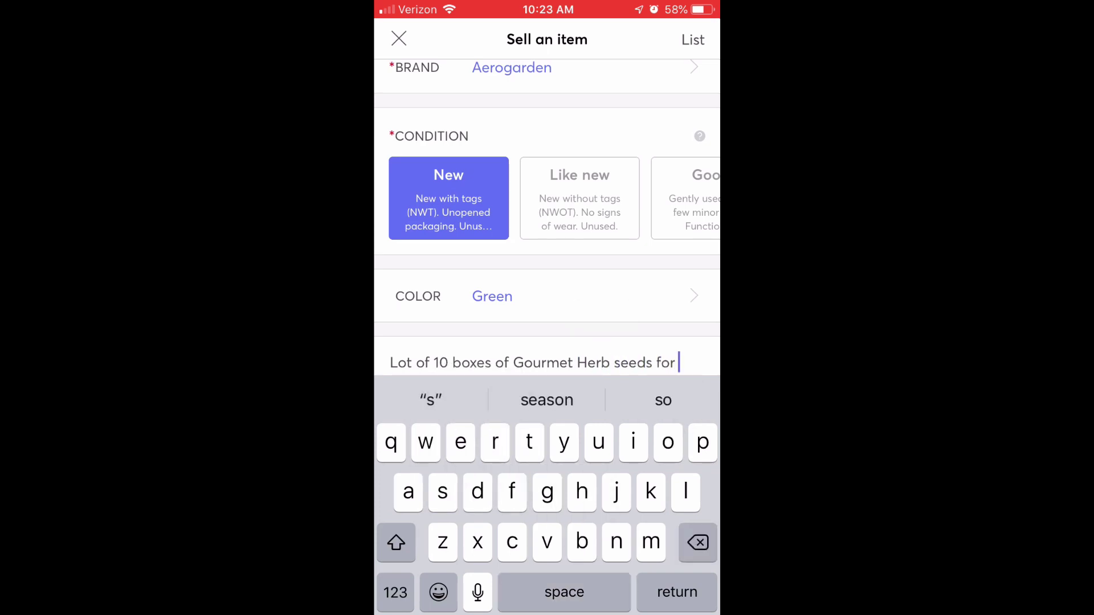
text(an aerogarden.)
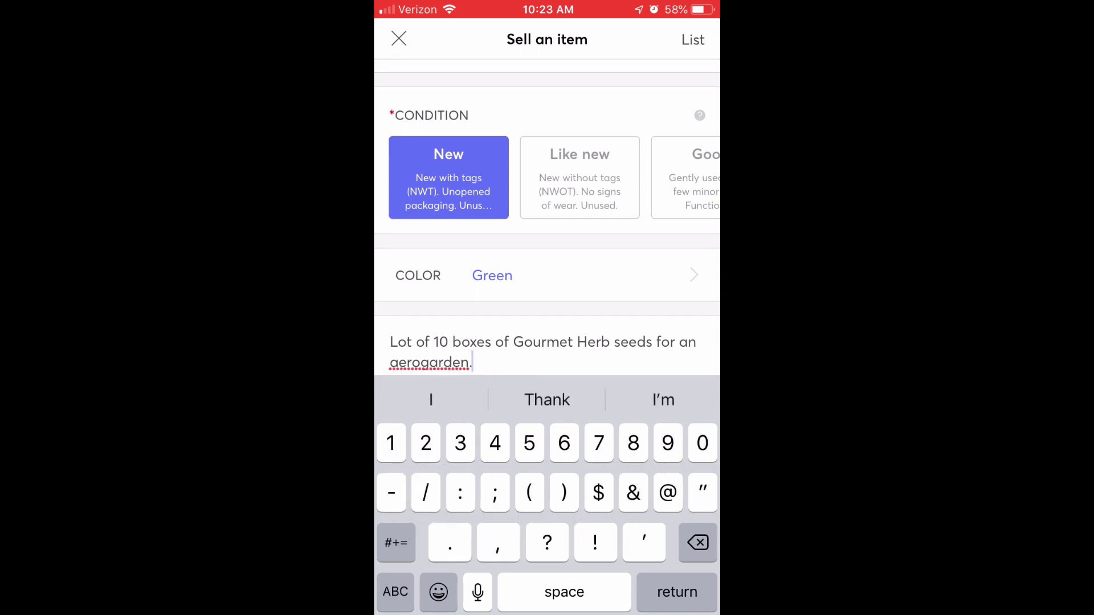
key(Return)
key(Return)
text(All ar)
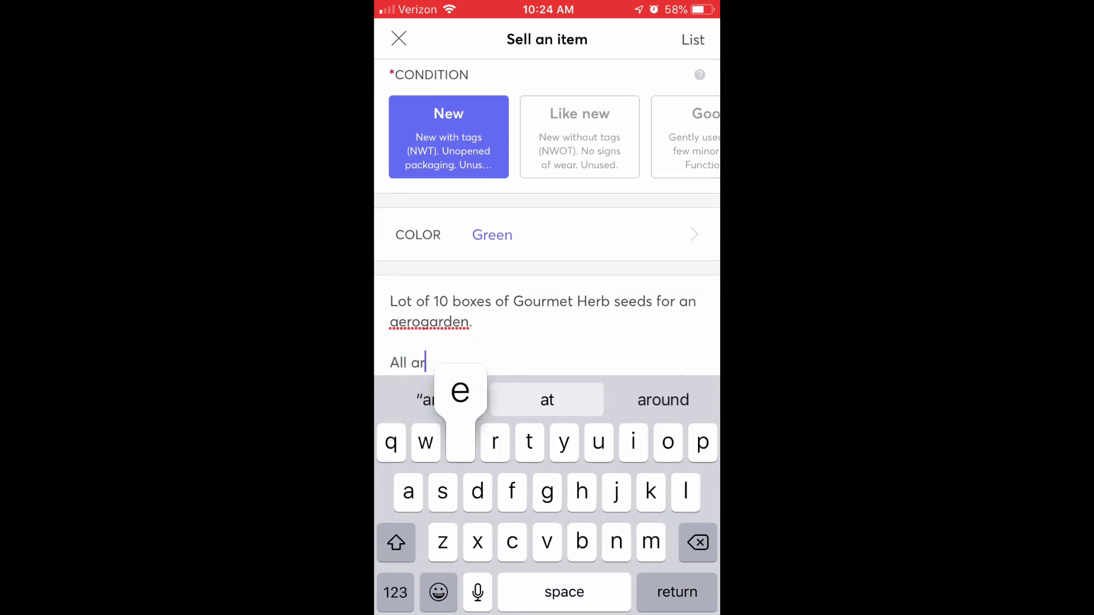
text(e brand bew, )
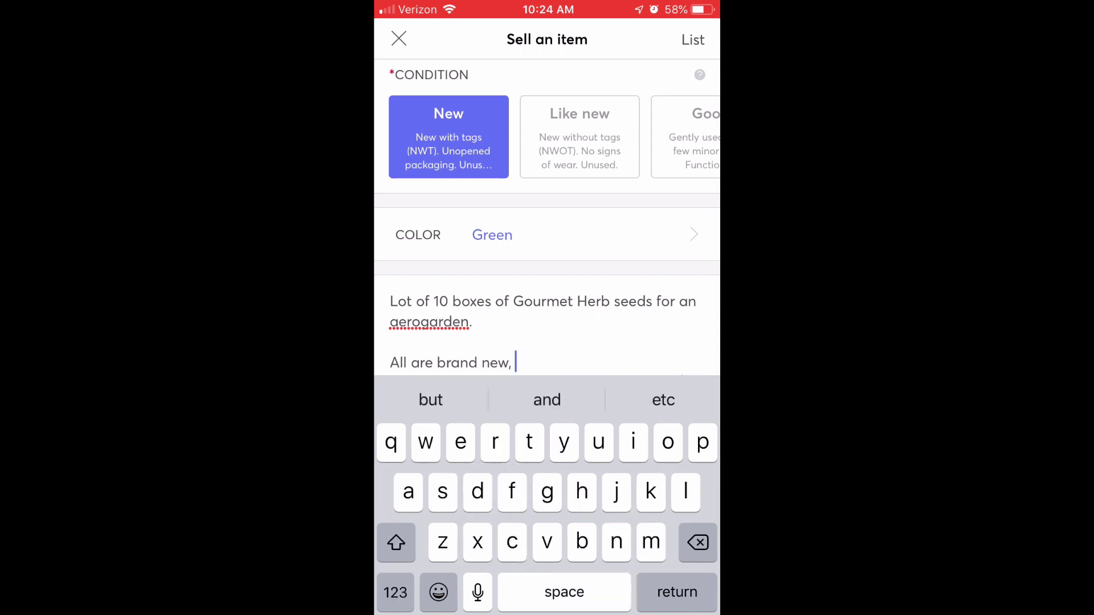
text(sealed.)
scroll(547, 342, down, 3)
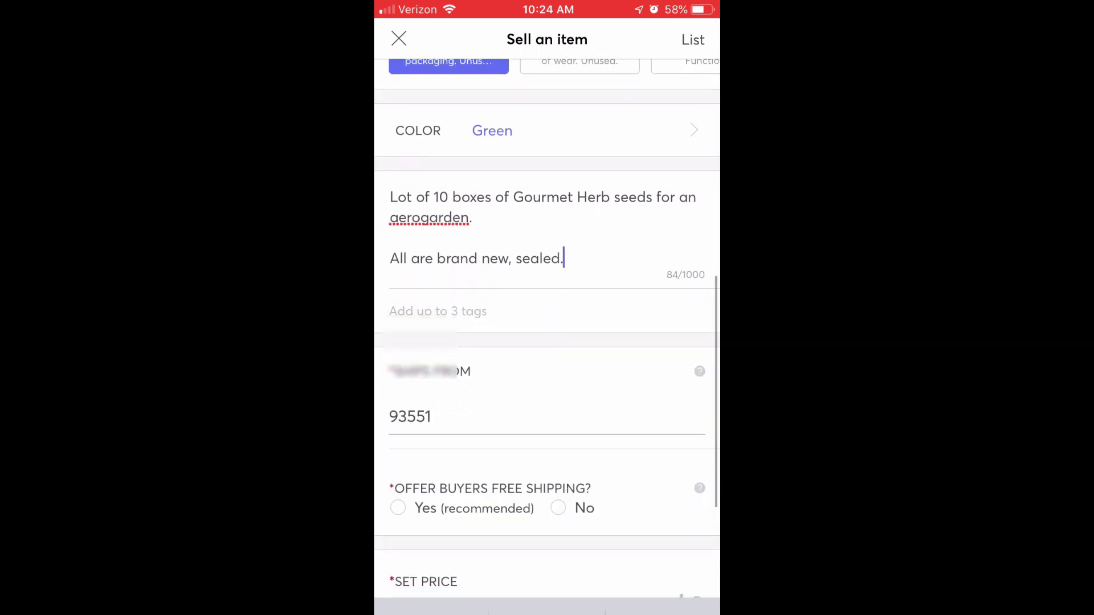
Tag the listing #aerogarden #gardening and decline free shipping for buyers.
click(438, 248)
text(#a)
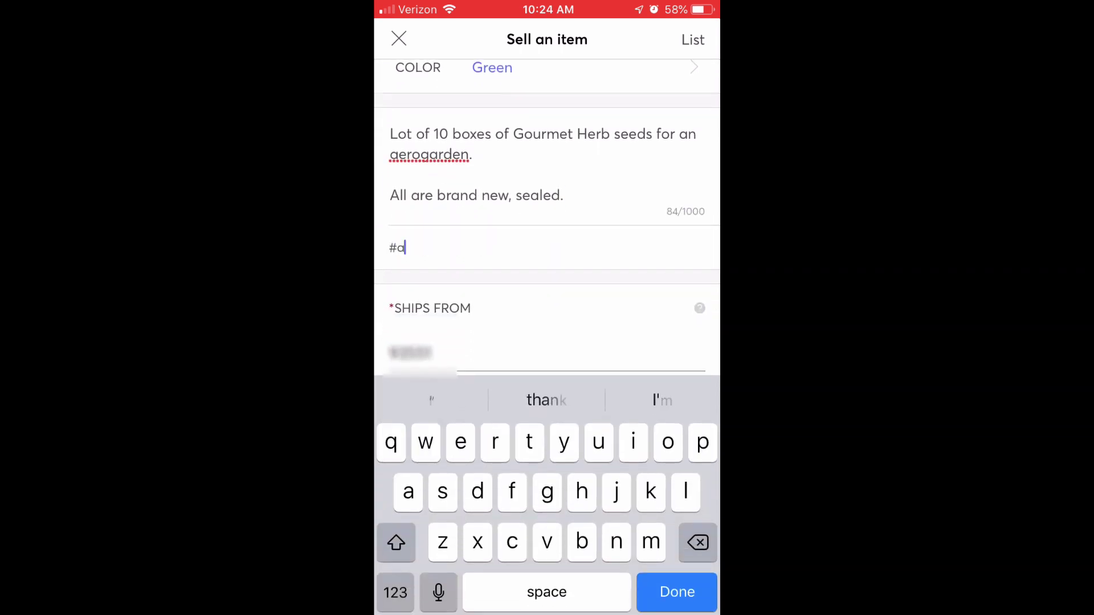
text(erogarden )
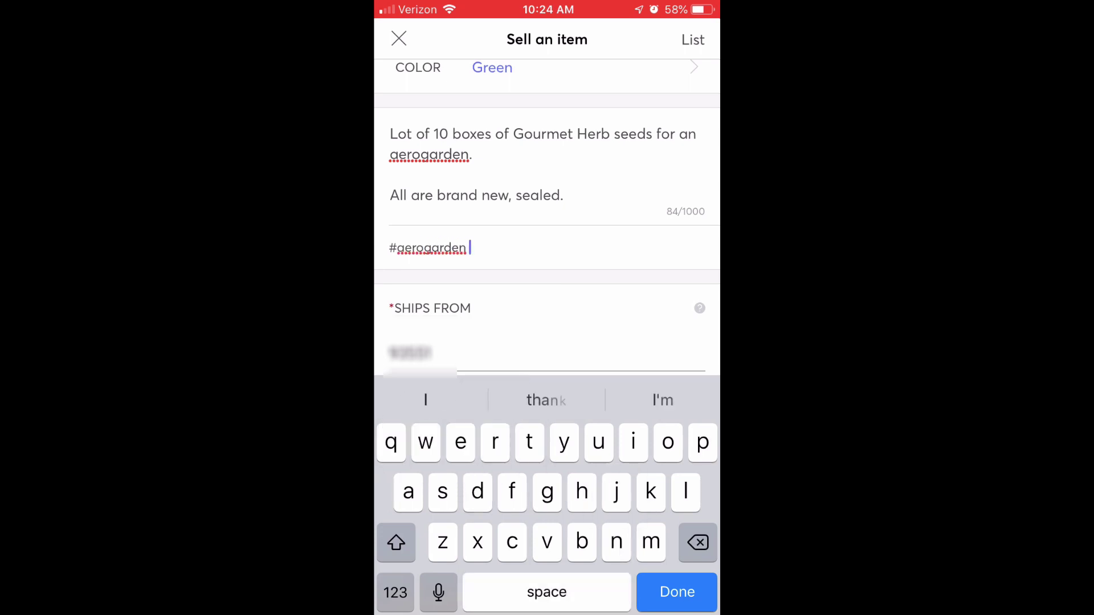
text(#gardening)
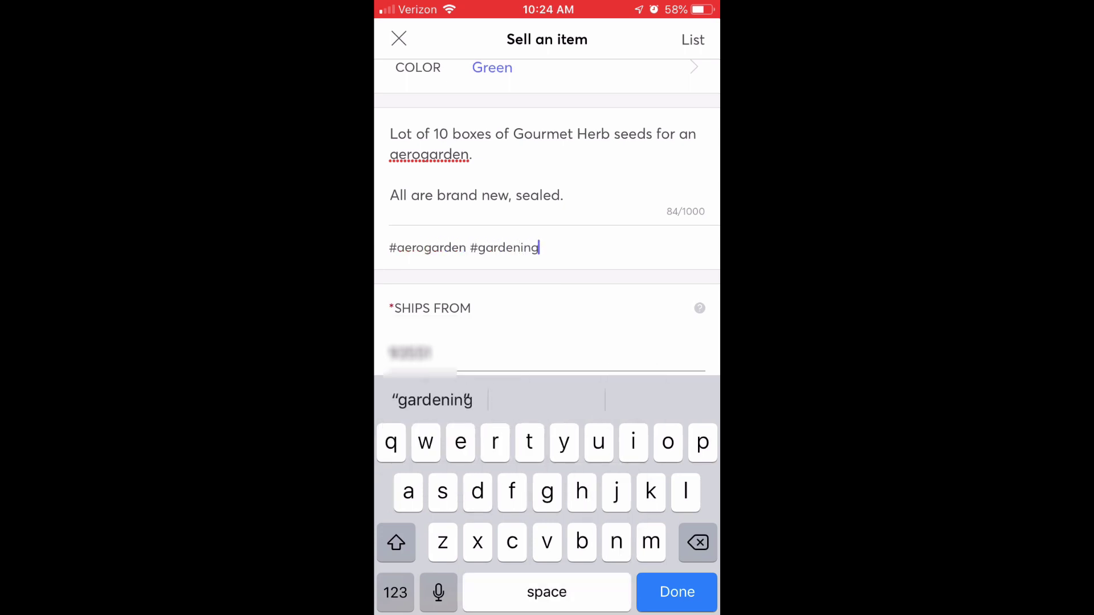
key(Return)
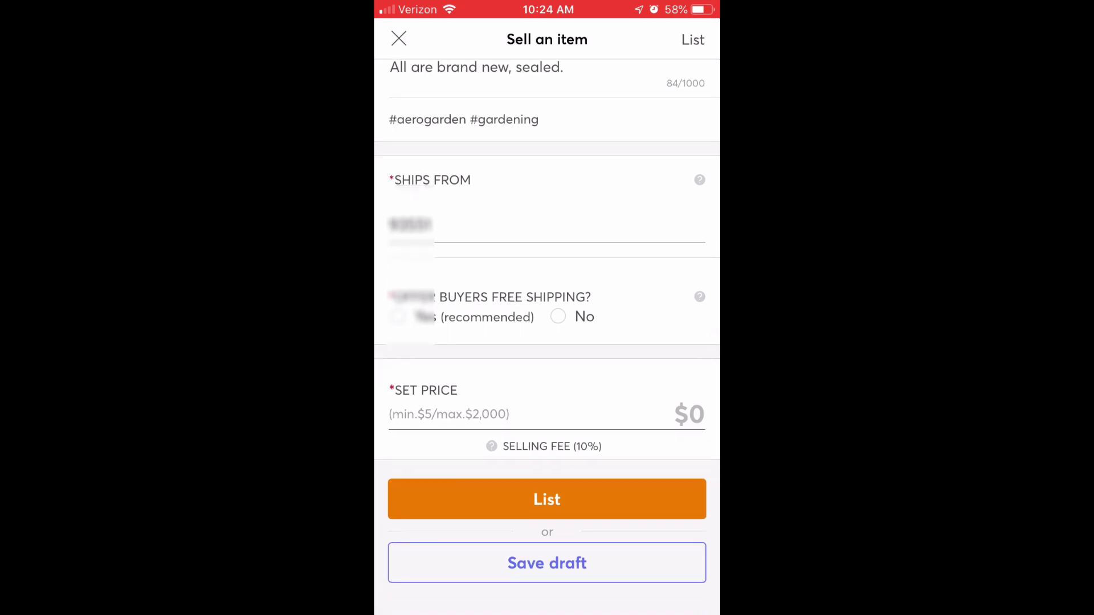
click(558, 316)
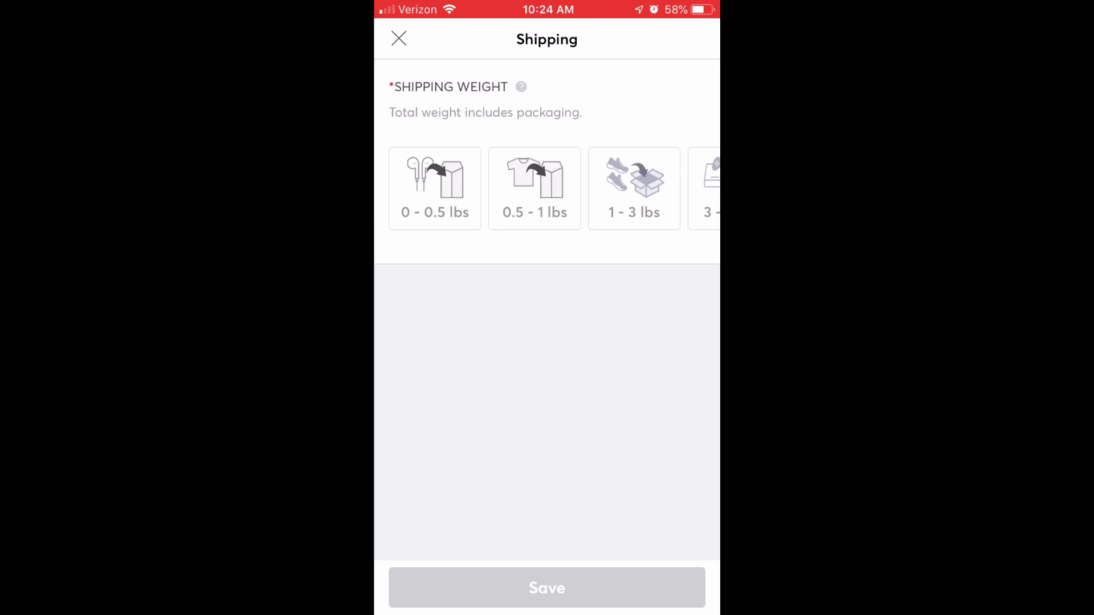
Set shipping to the 3 - 10 lbs weight with USPS and FedEx carriers, and save.
scroll(547, 188, right, 3)
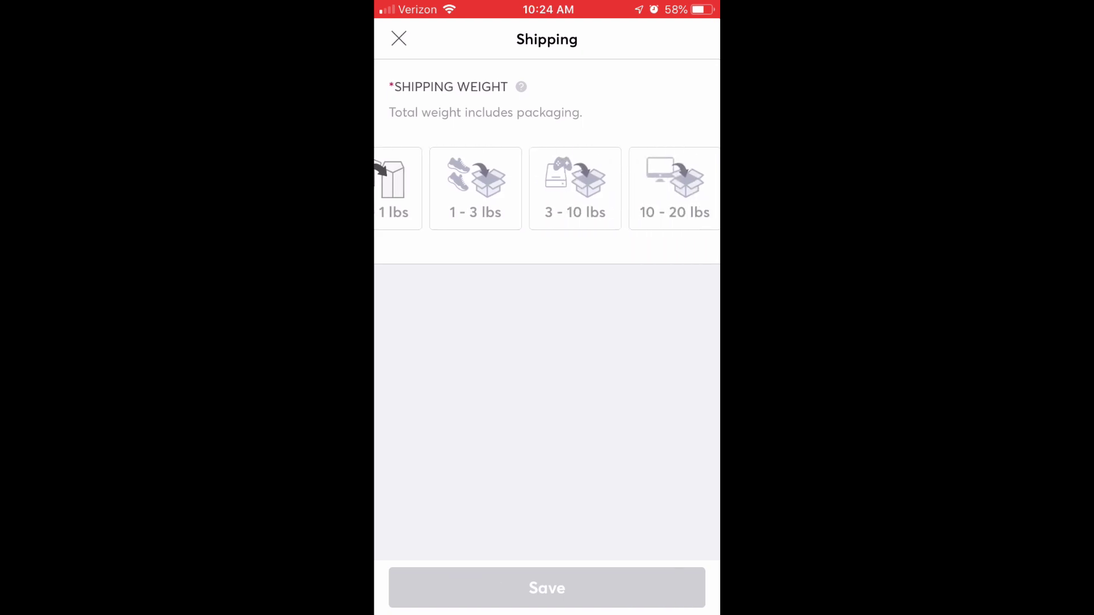
click(574, 188)
click(400, 378)
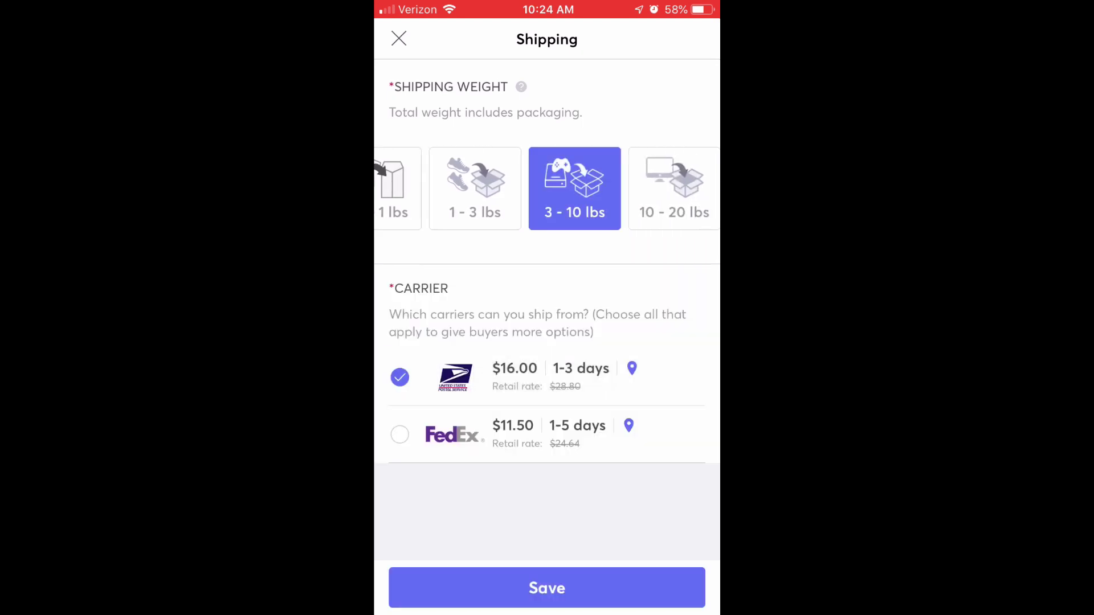
click(399, 434)
click(547, 588)
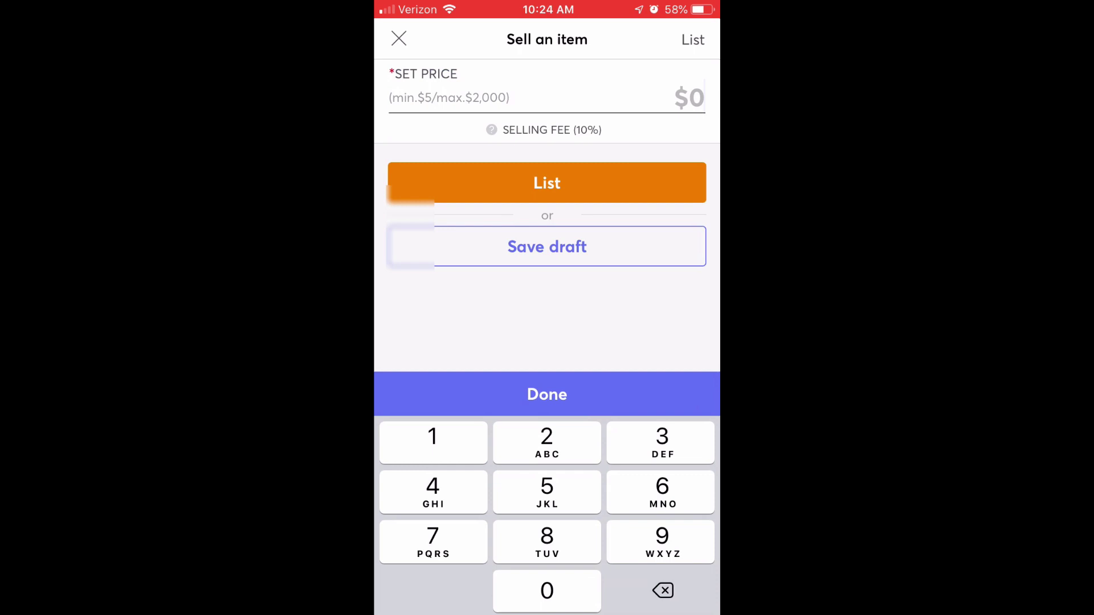
Enter a $30 price and post the listing.
text(30)
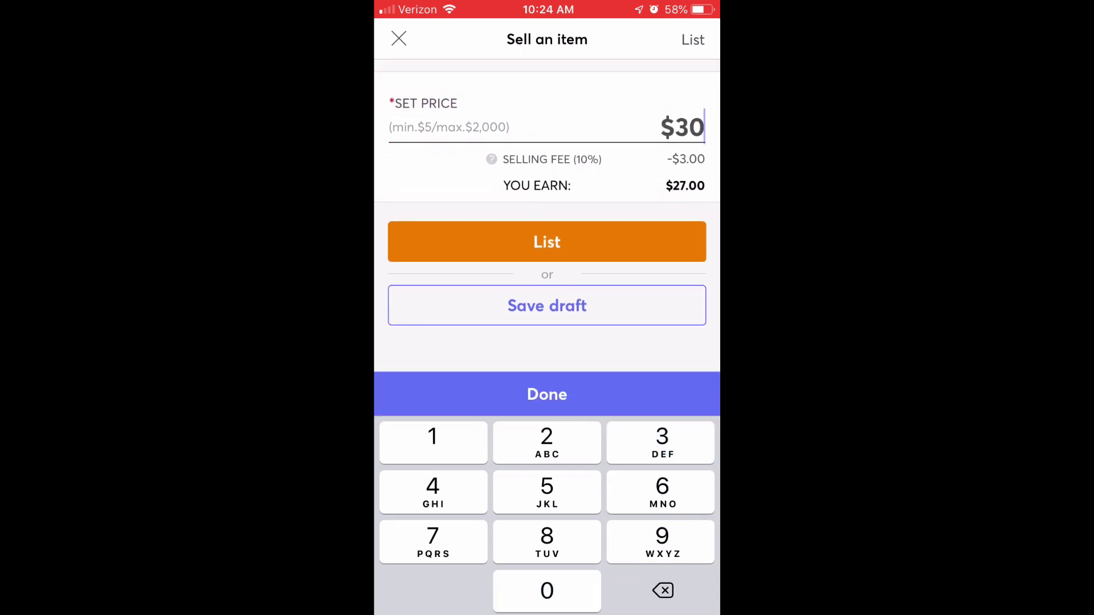
click(547, 394)
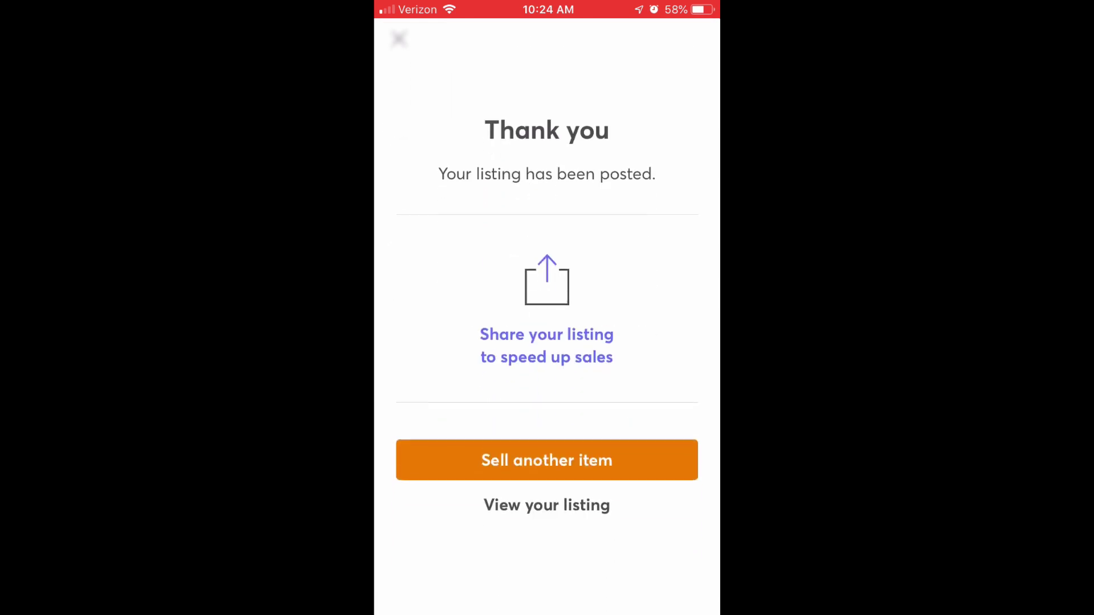
Open the newly posted listing's page.
click(547, 504)
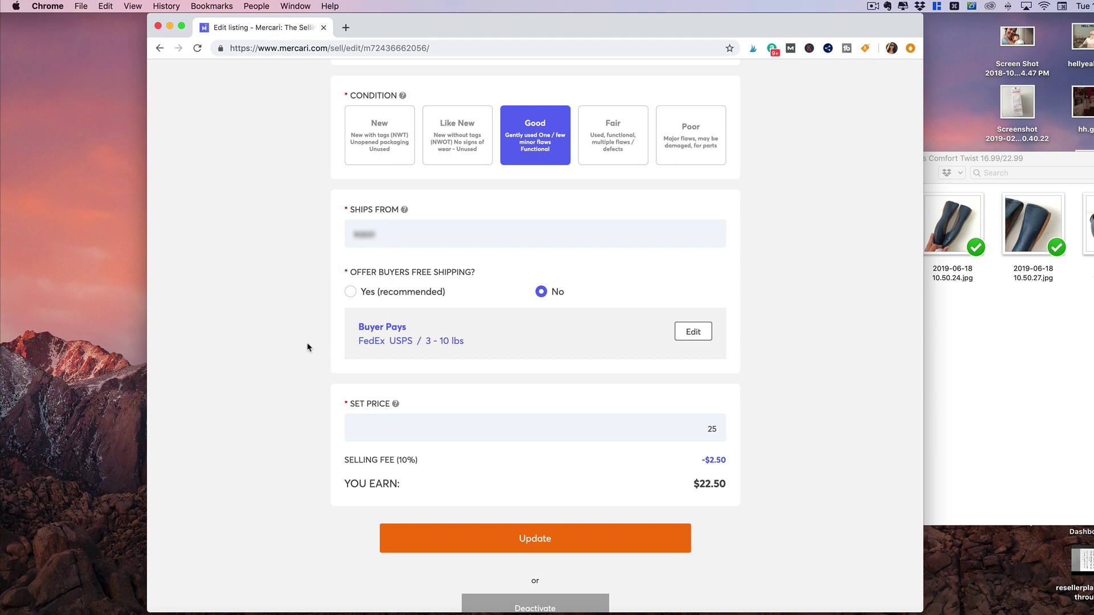
click(419, 229)
click(597, 266)
Offer buyers free shipping using Ship on your own, and save the shipping options.
click(350, 296)
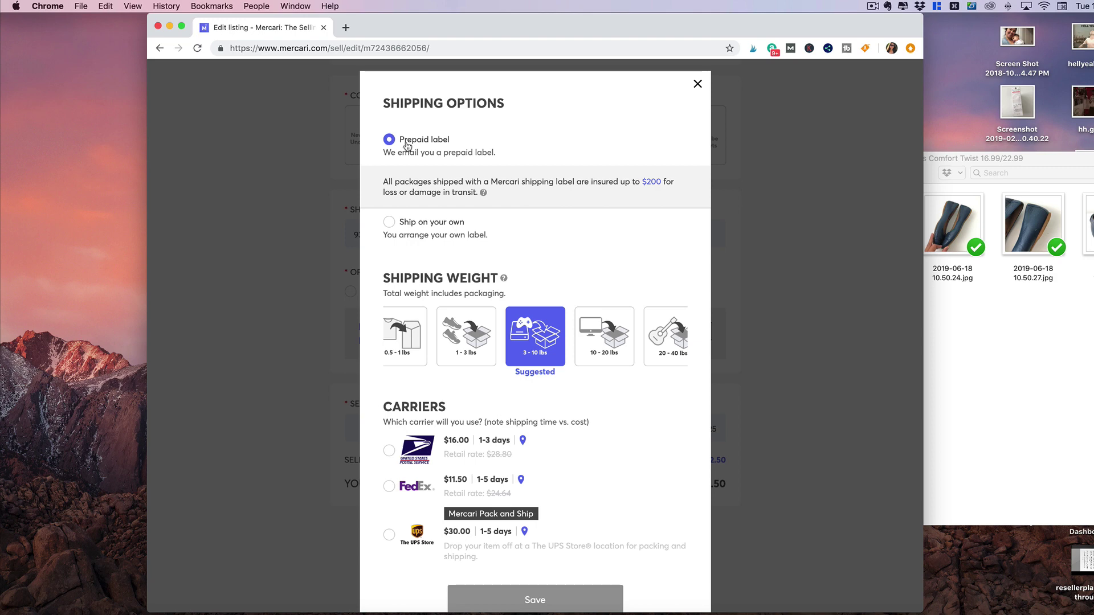
click(419, 224)
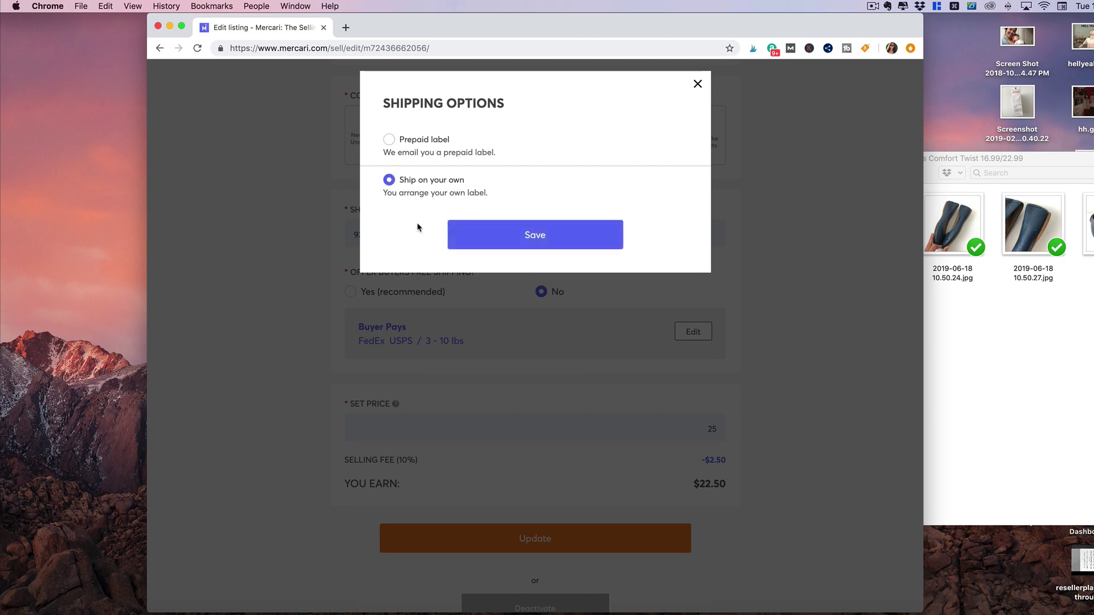
click(493, 235)
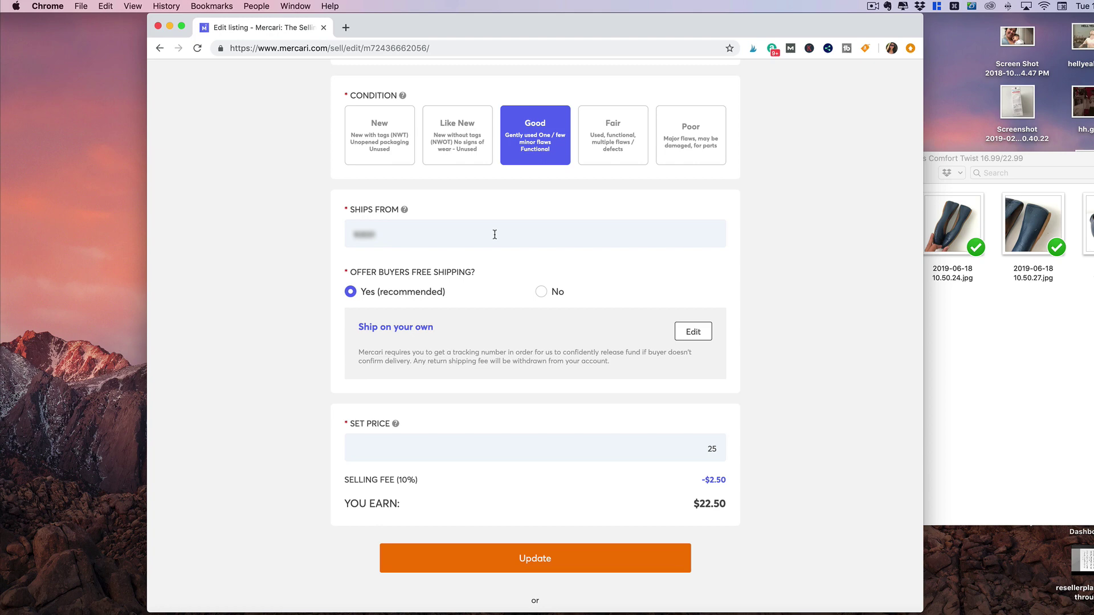
scroll(494, 235, up, 1)
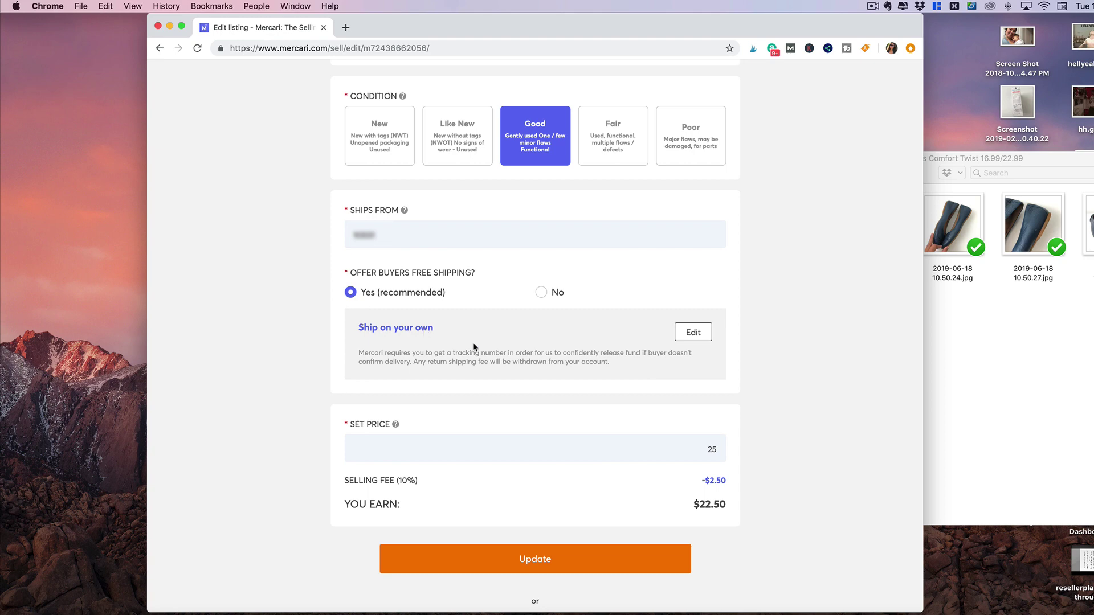
Reopen the shipping options and switch to a Prepaid label.
click(691, 336)
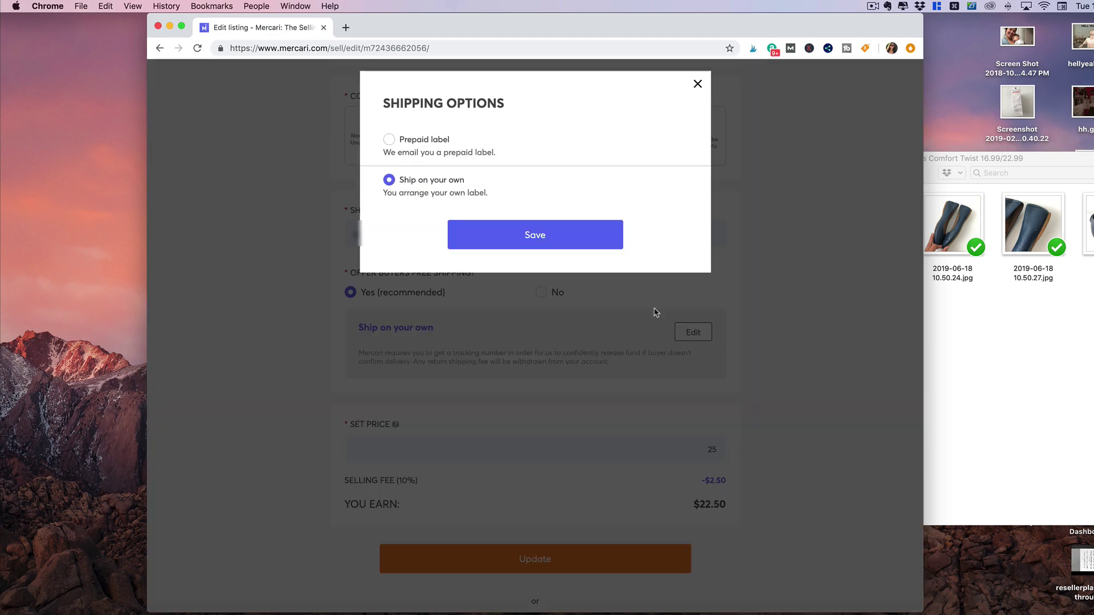
click(439, 141)
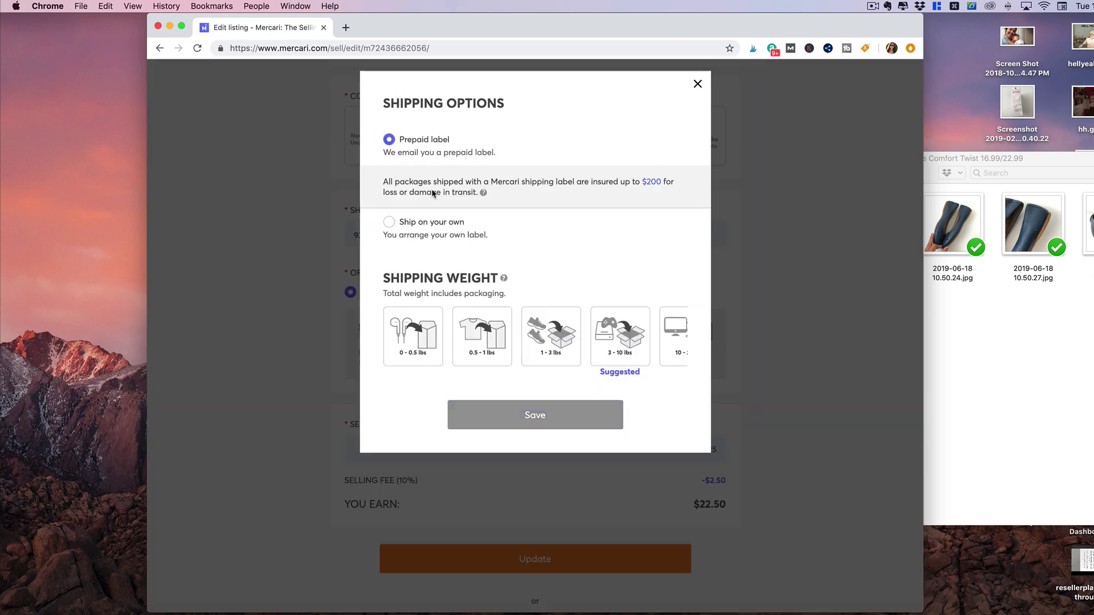
scroll(531, 360, down, 2)
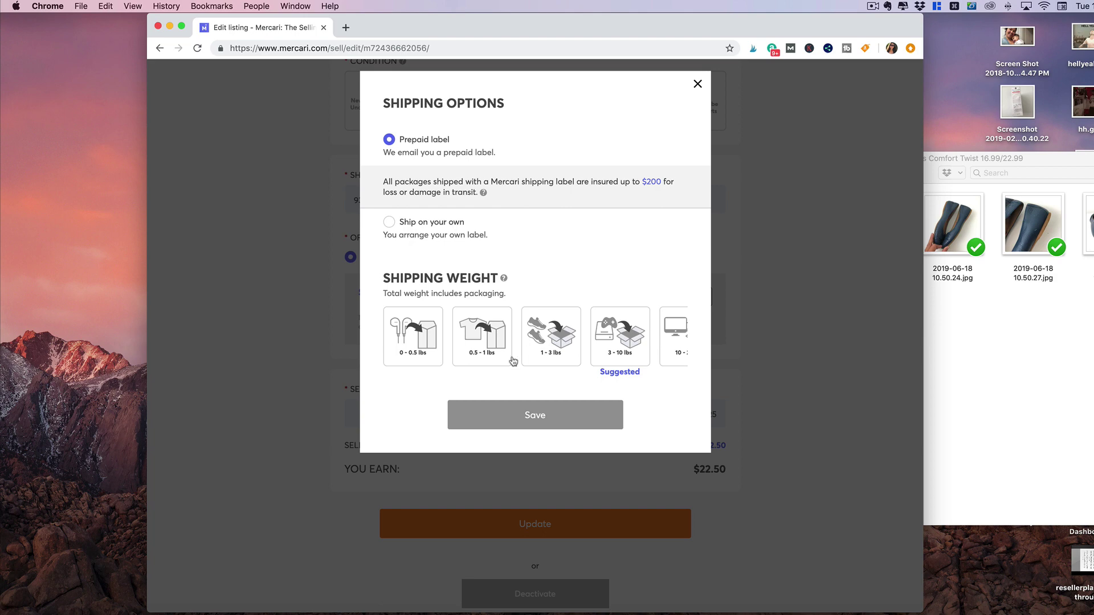
Pick the 3 - 10 lbs weight class, then change it to 1 - 3 lbs.
click(615, 358)
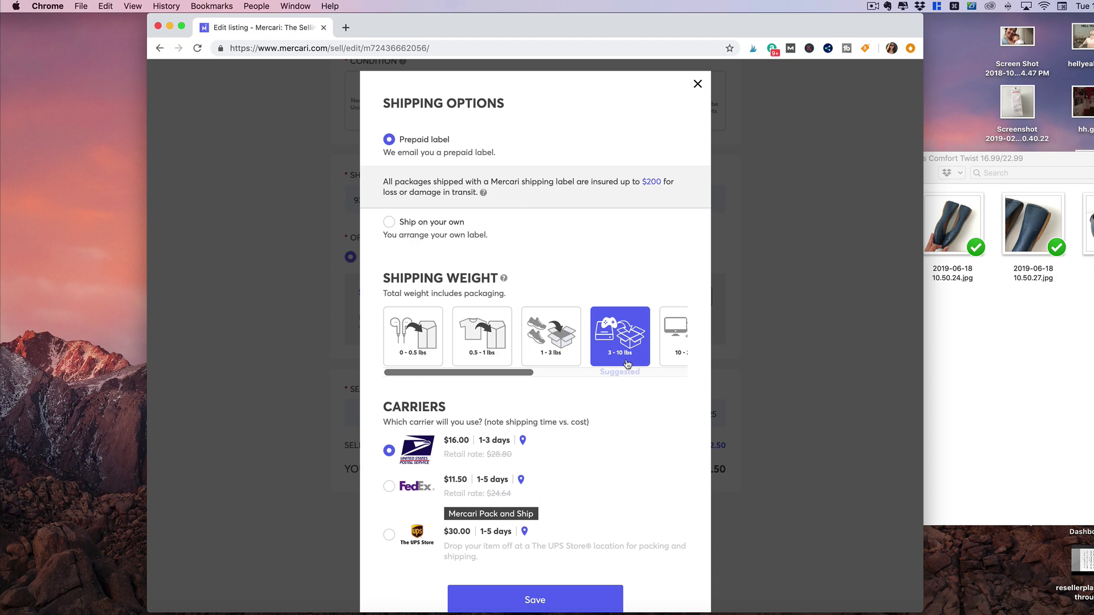
click(558, 356)
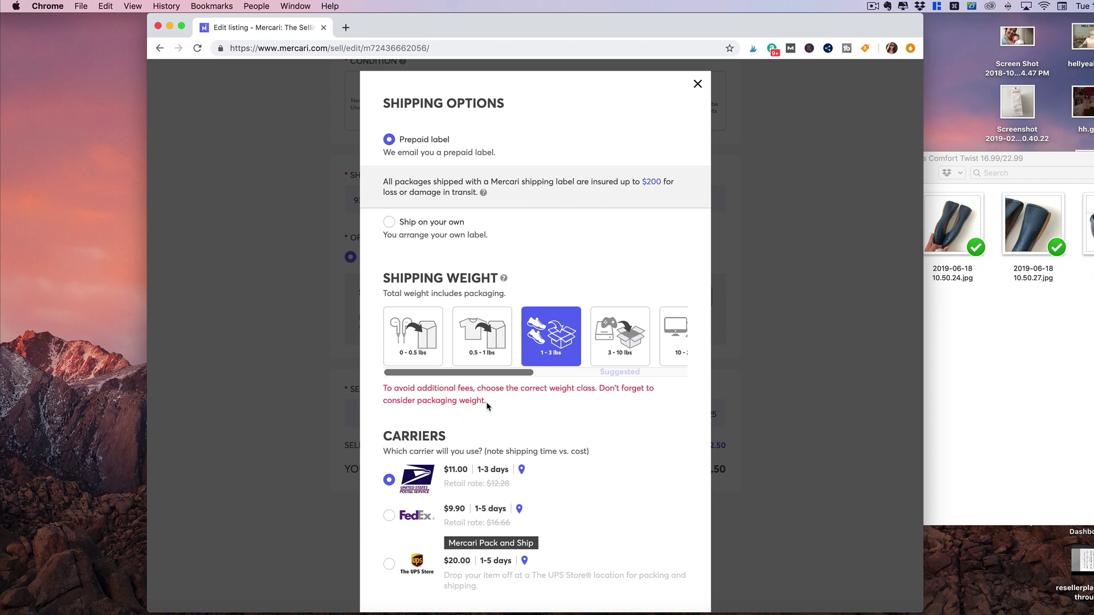
drag(488, 405, 371, 384)
click(519, 406)
scroll(519, 407, down, 1)
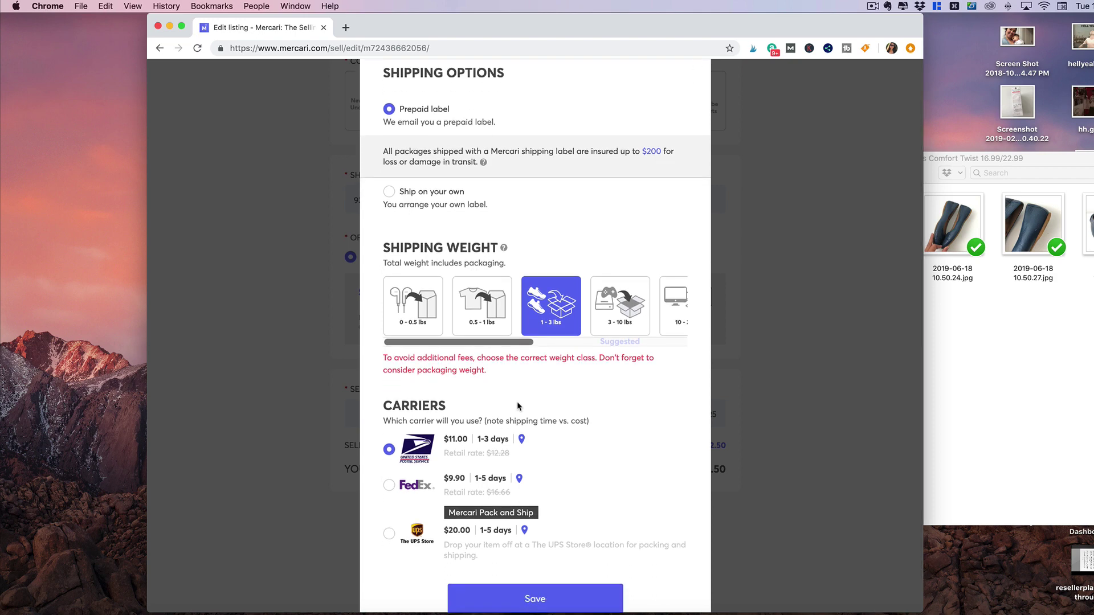
scroll(623, 401, down, 1)
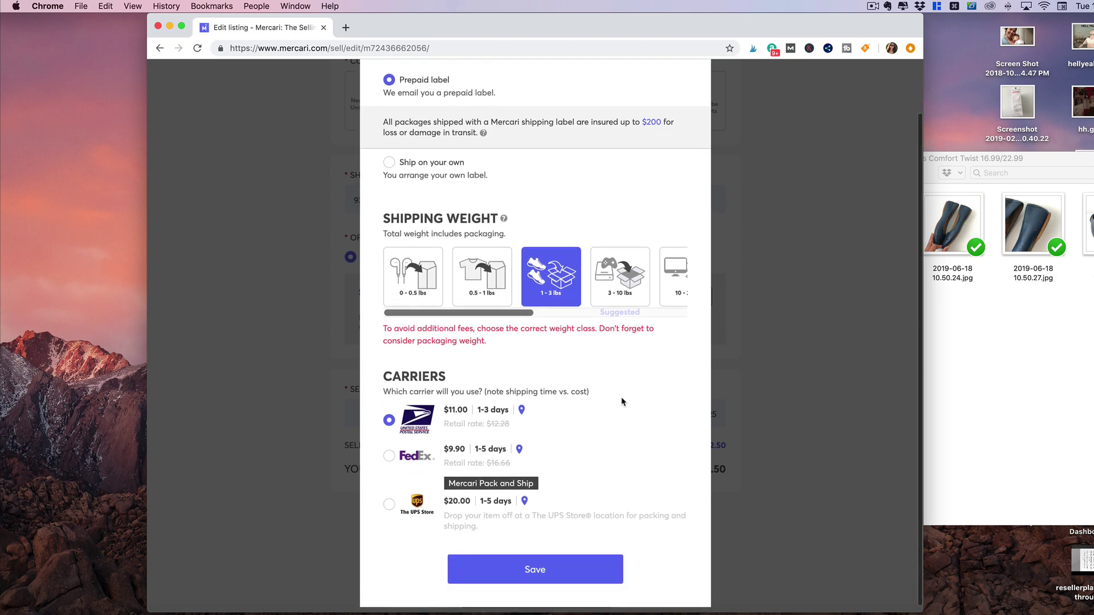
Try the USPS, FedEx and UPS Store carriers, ending with FedEx selected.
click(388, 450)
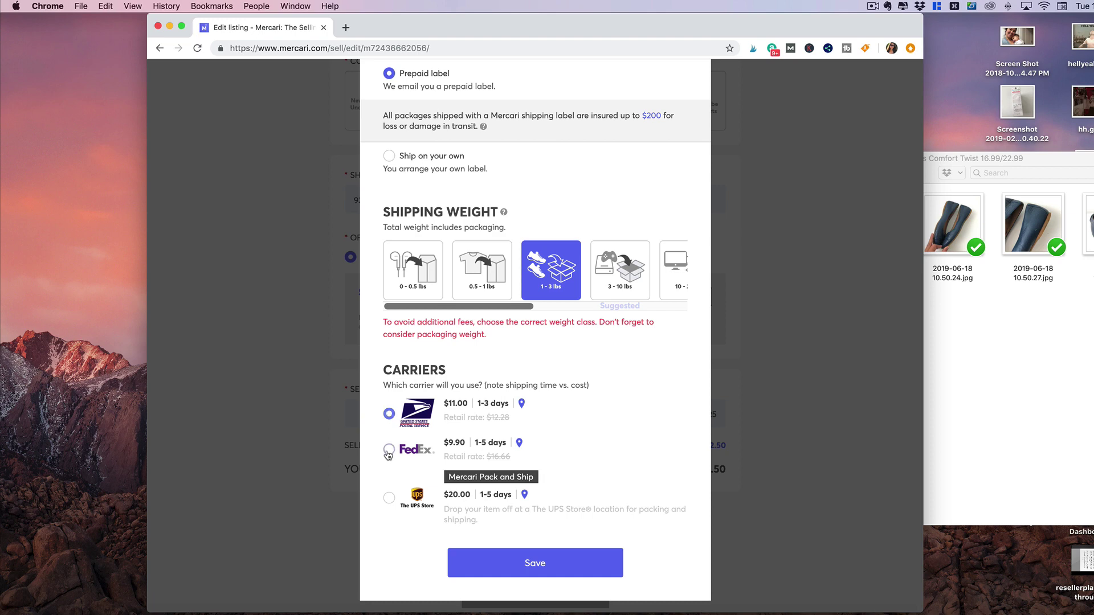
click(389, 416)
click(418, 452)
click(413, 497)
click(456, 408)
click(460, 444)
scroll(461, 445, up, 2)
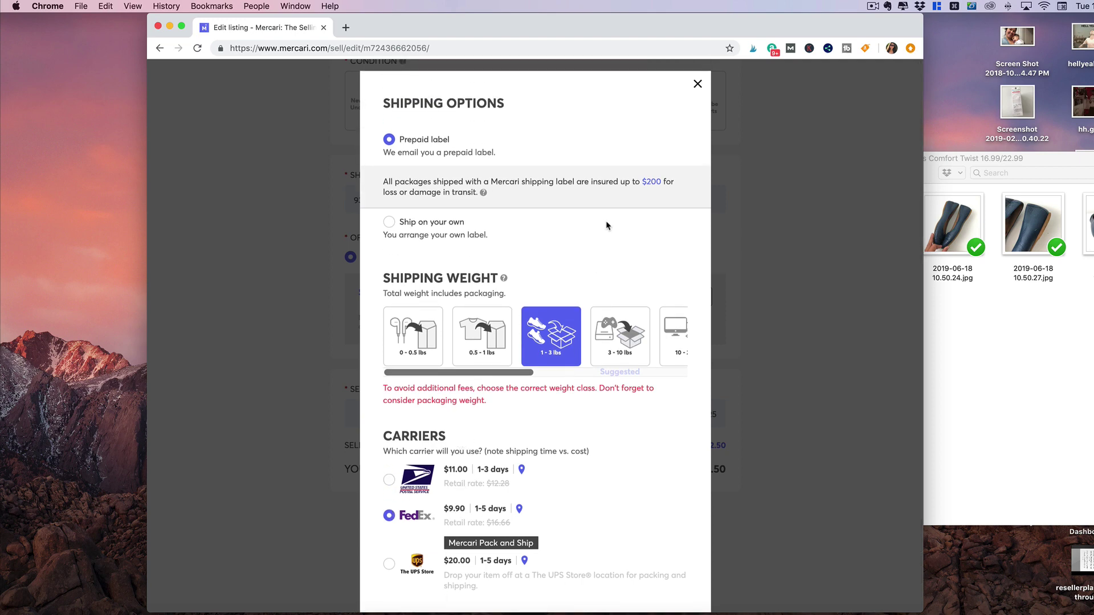
Switch to buyer-paid shipping at 1 - 3 lbs with only USPS as carrier, and save.
click(698, 85)
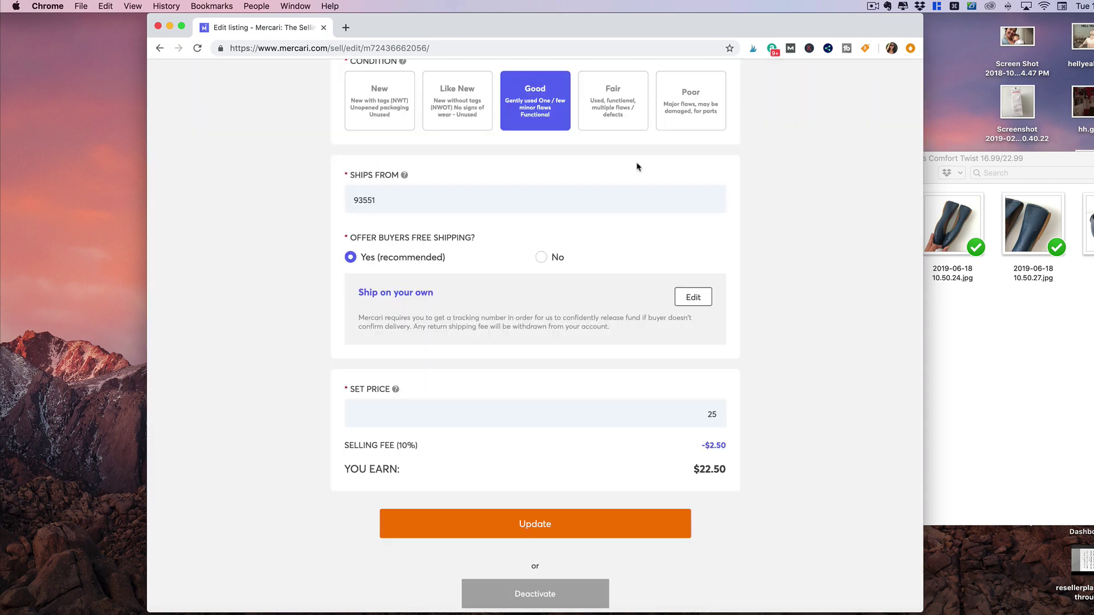
click(542, 258)
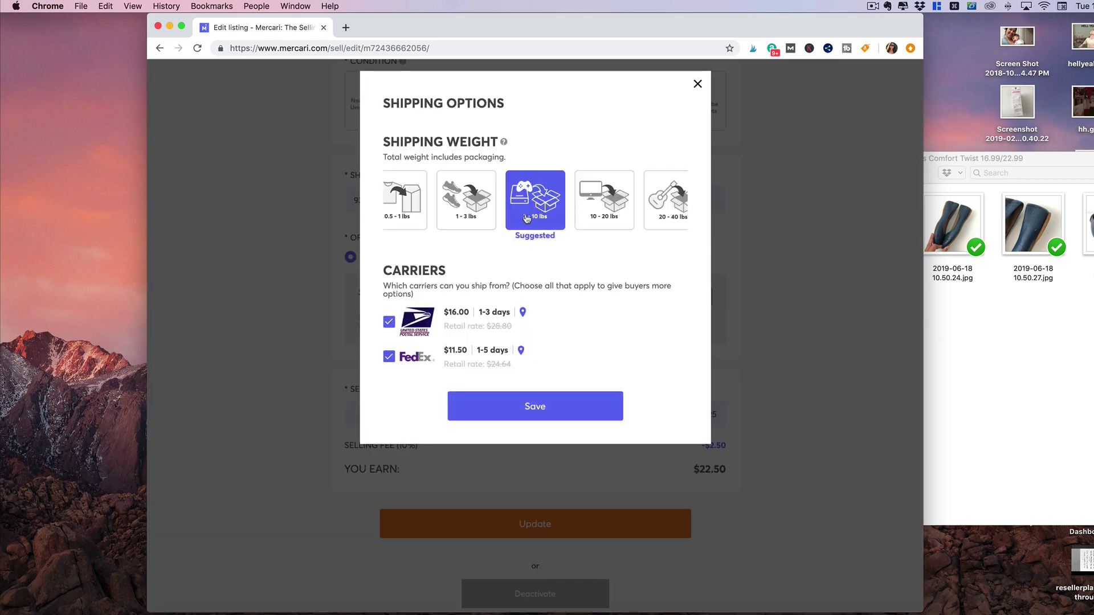
click(464, 222)
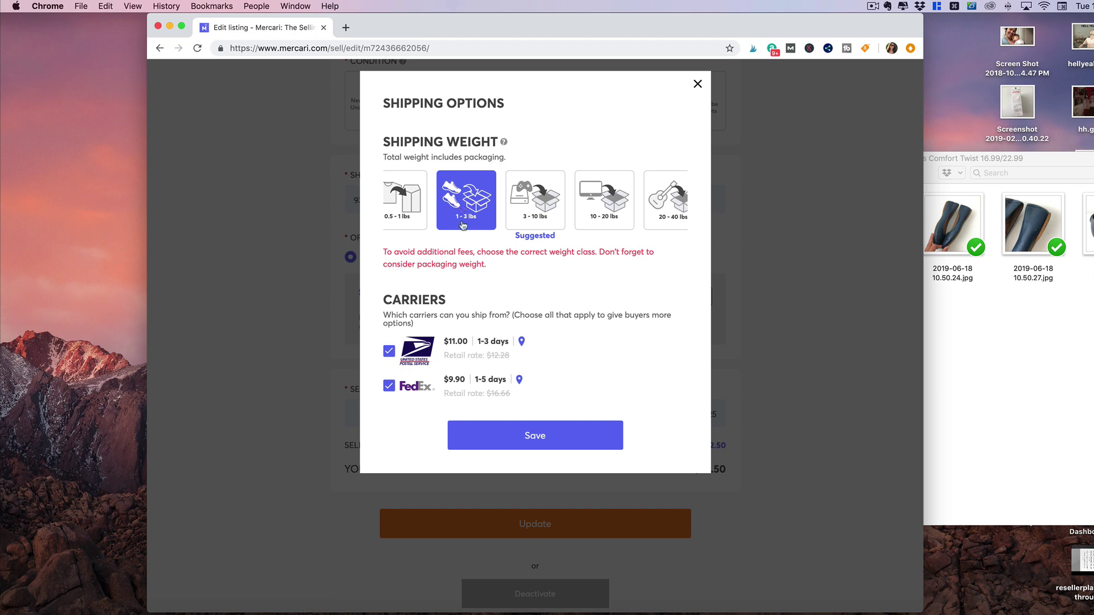
click(389, 353)
click(389, 387)
click(389, 354)
click(390, 387)
click(395, 393)
scroll(546, 435, down, 1)
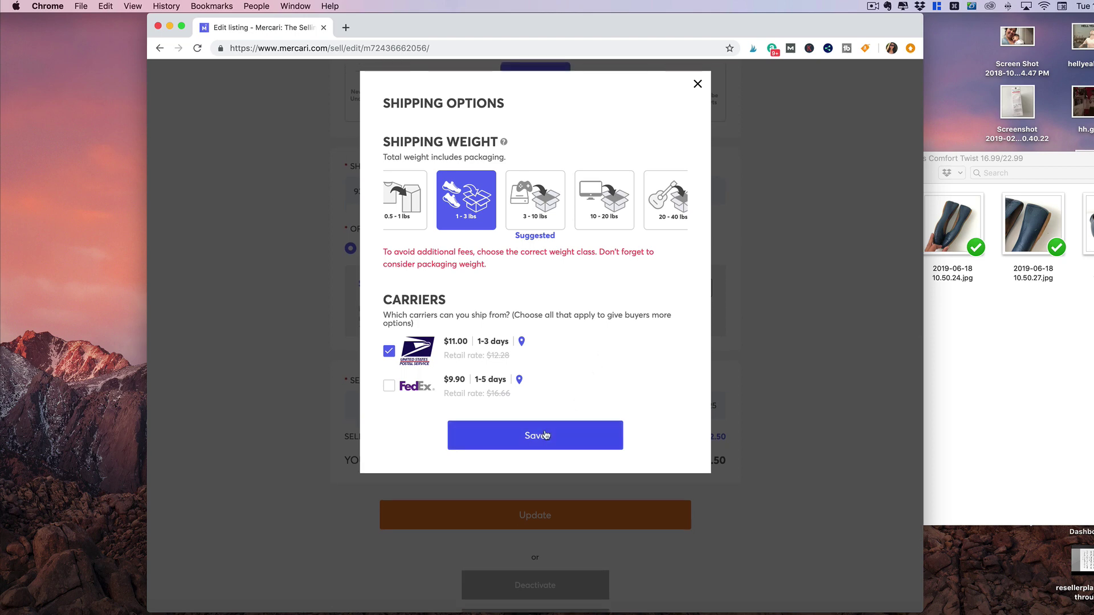
click(546, 435)
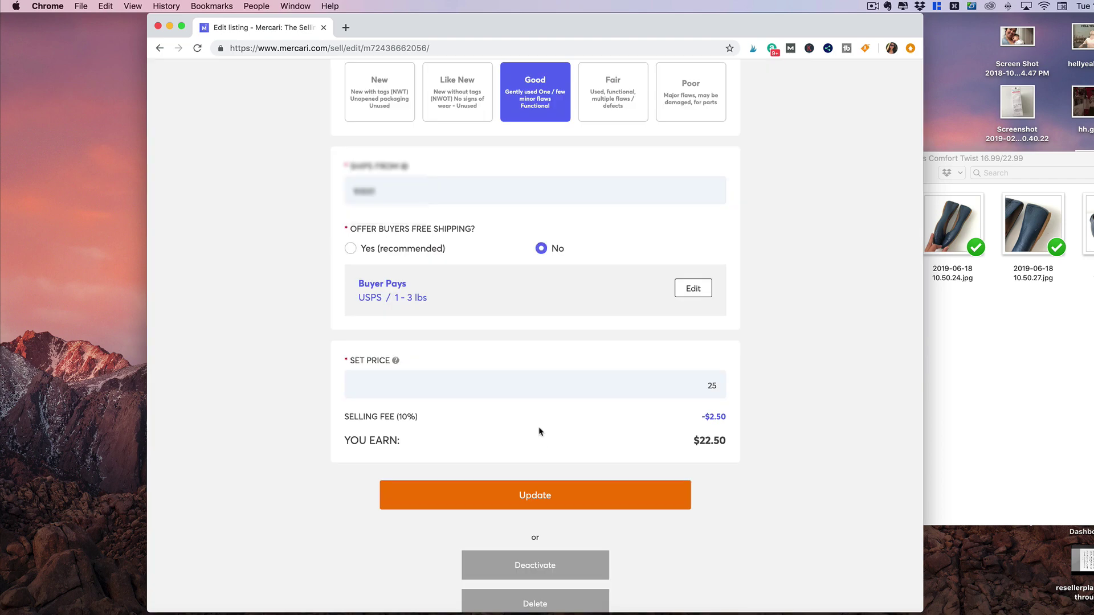
scroll(523, 473, up, 1)
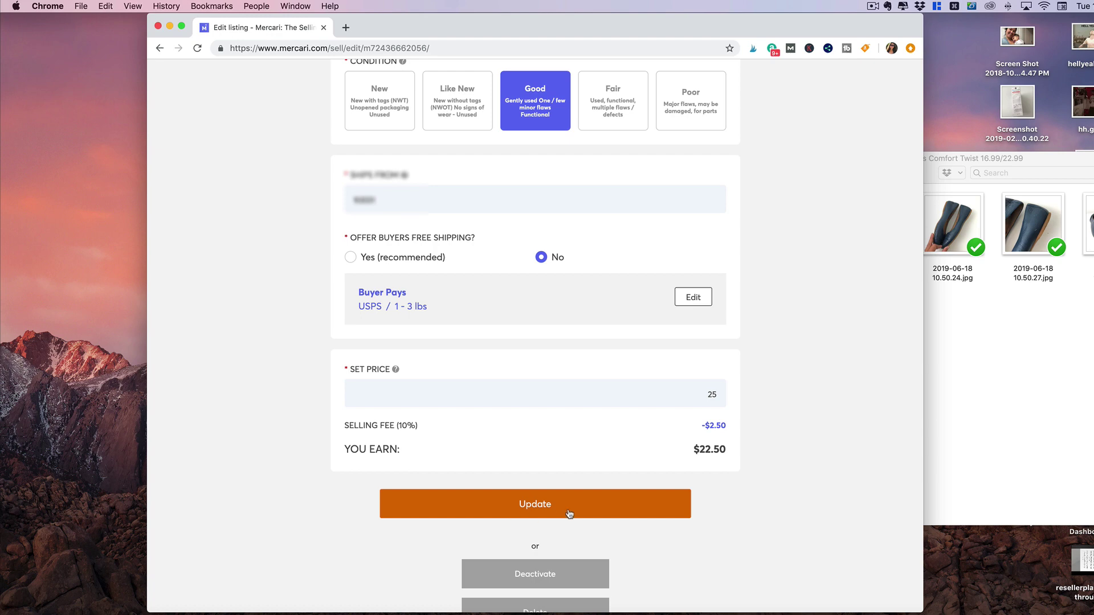
scroll(580, 513, up, 1)
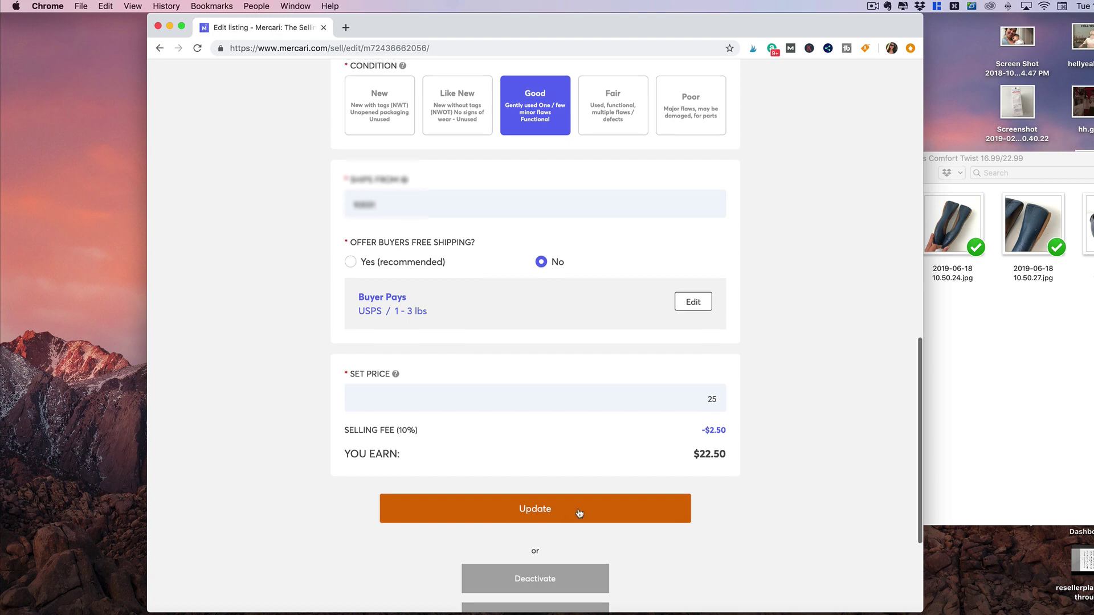